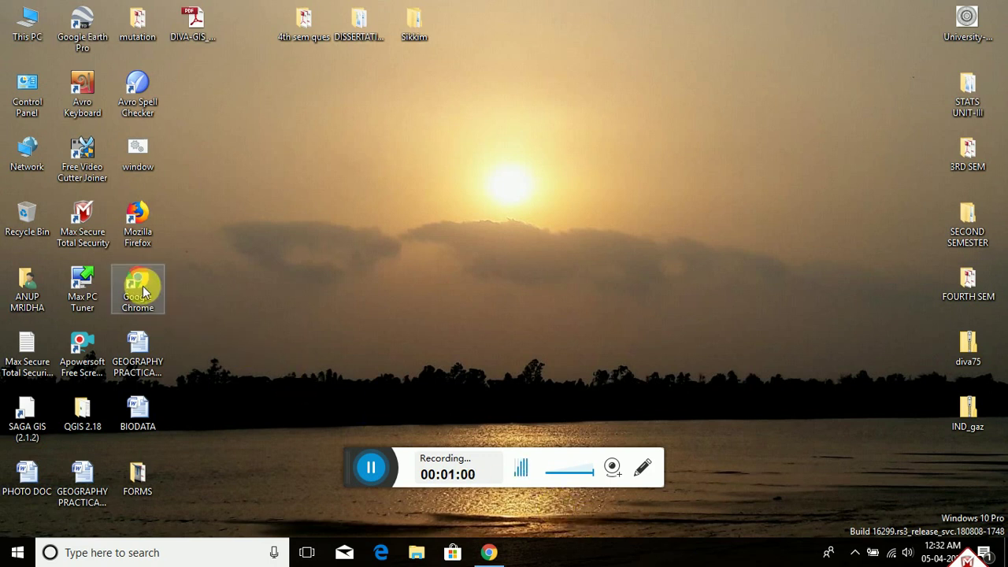
pyautogui.click(485, 558)
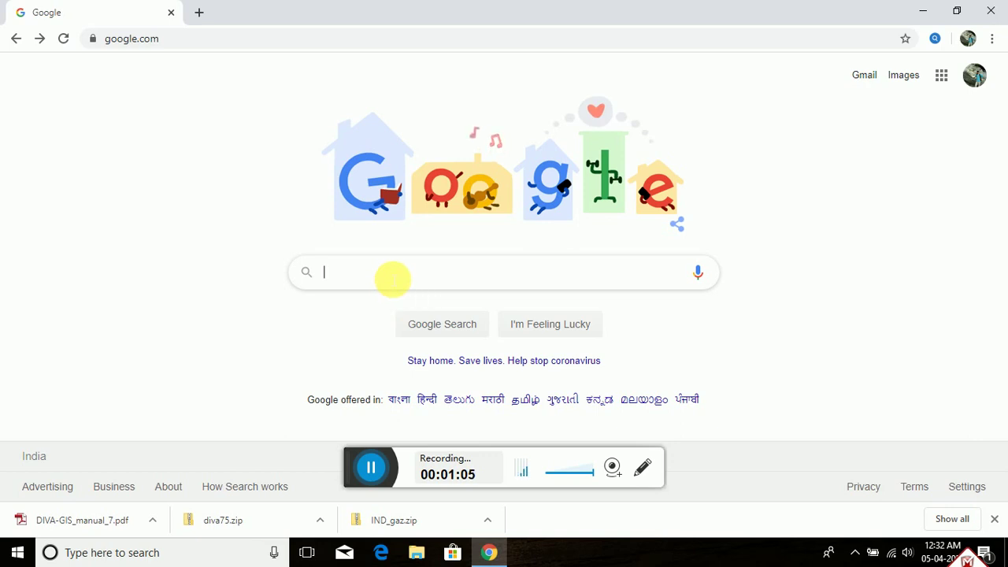
pyautogui.click(391, 278)
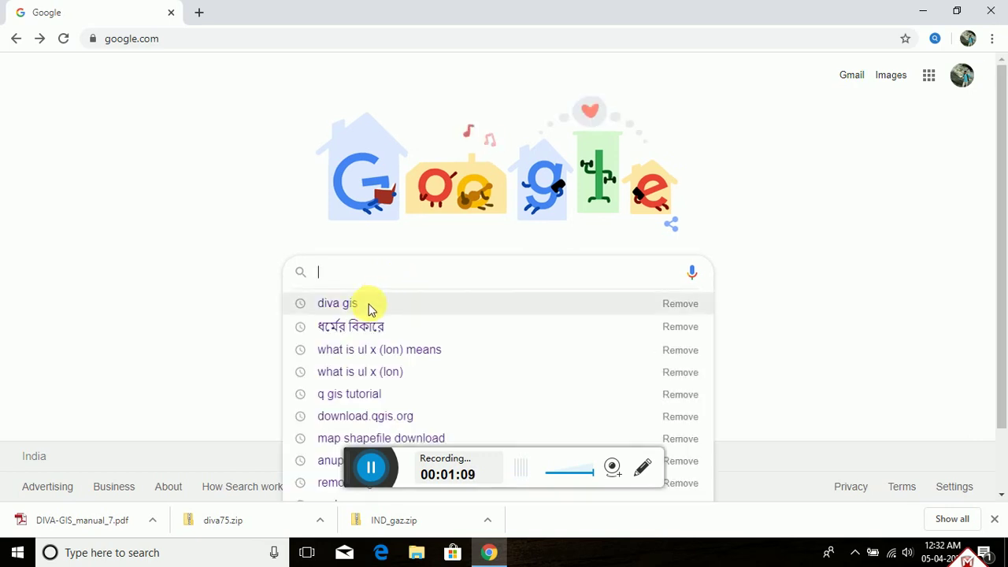
pyautogui.click(370, 308)
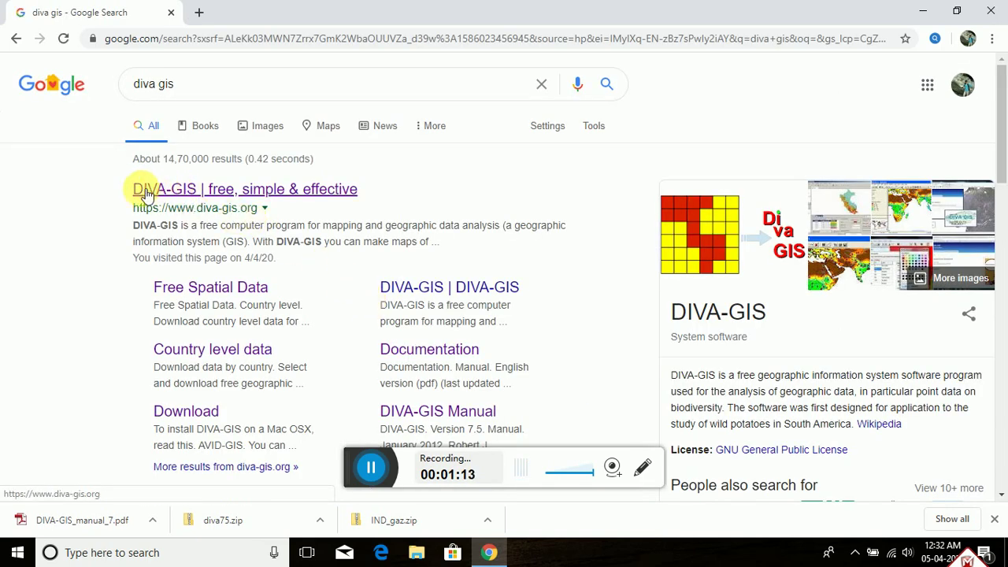
pyautogui.click(181, 208)
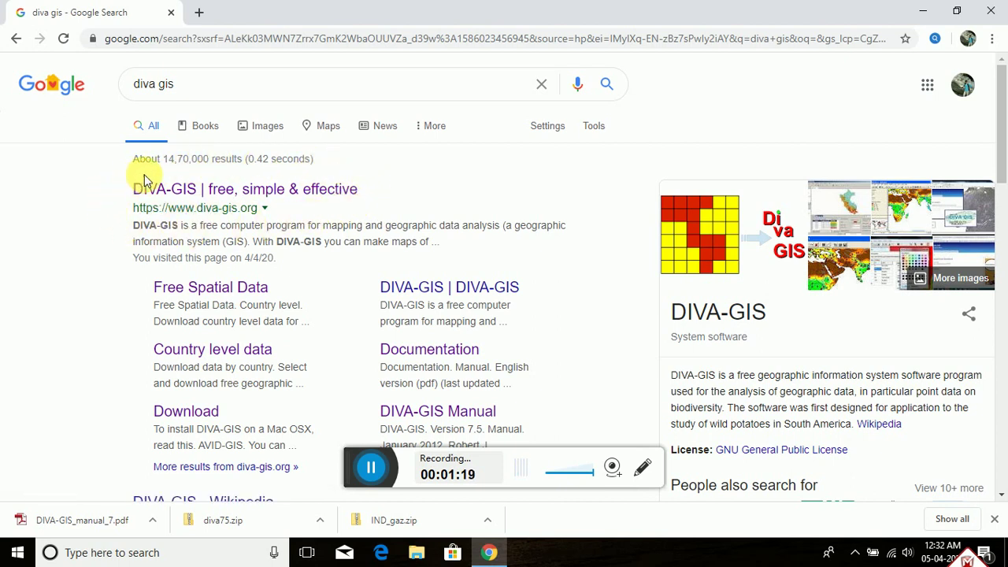
pyautogui.click(219, 193)
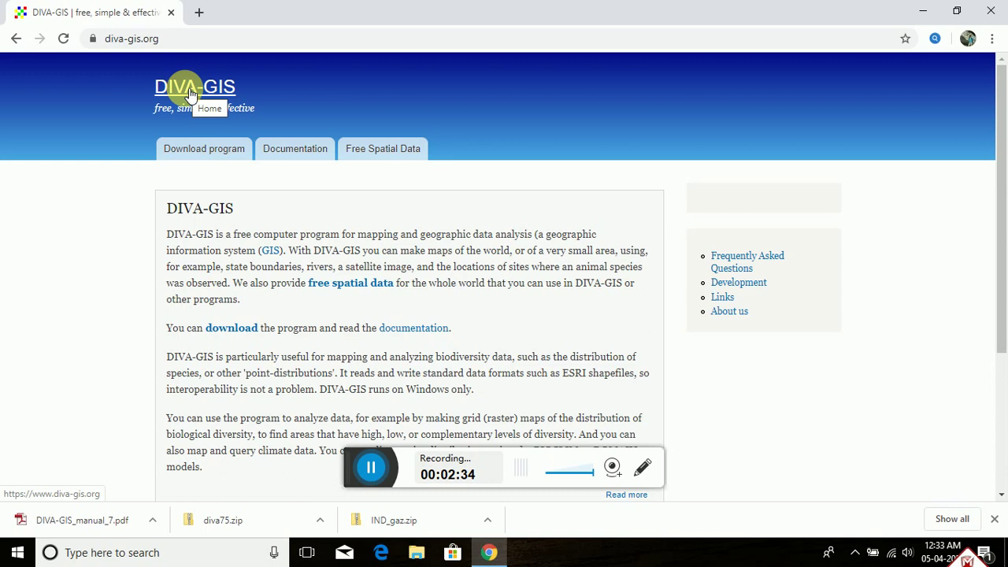
# Step: Go from the DIVA-GIS home page via Free Spatial Data to the country level data page
pyautogui.click(193, 94)
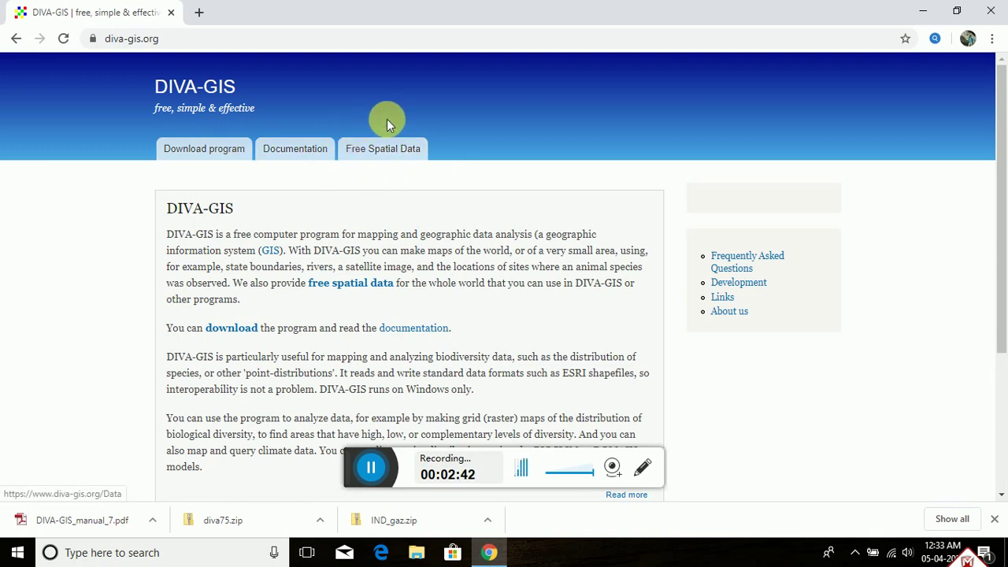
pyautogui.click(377, 156)
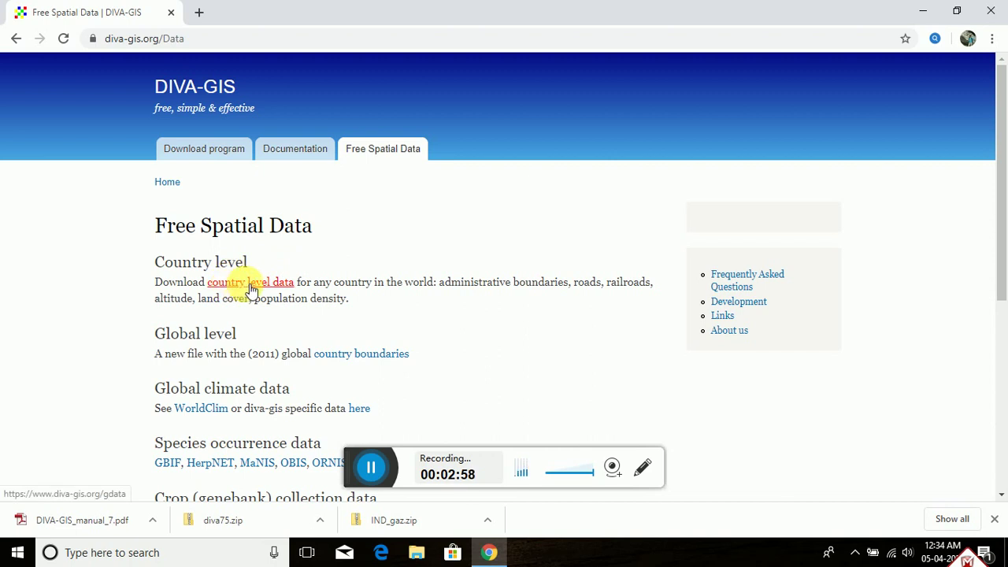
pyautogui.click(250, 288)
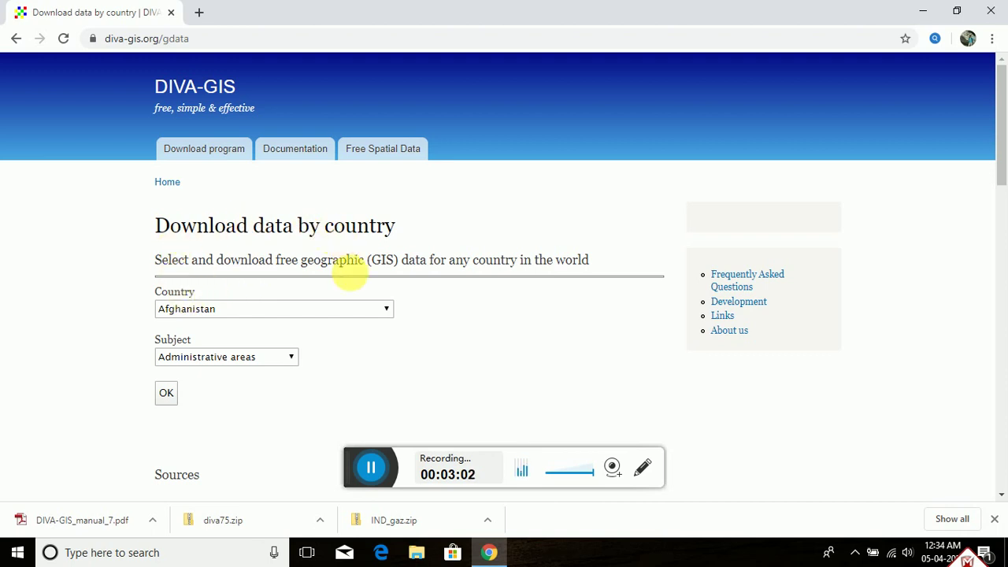
# Step: Choose India from the Country list
pyautogui.click(385, 312)
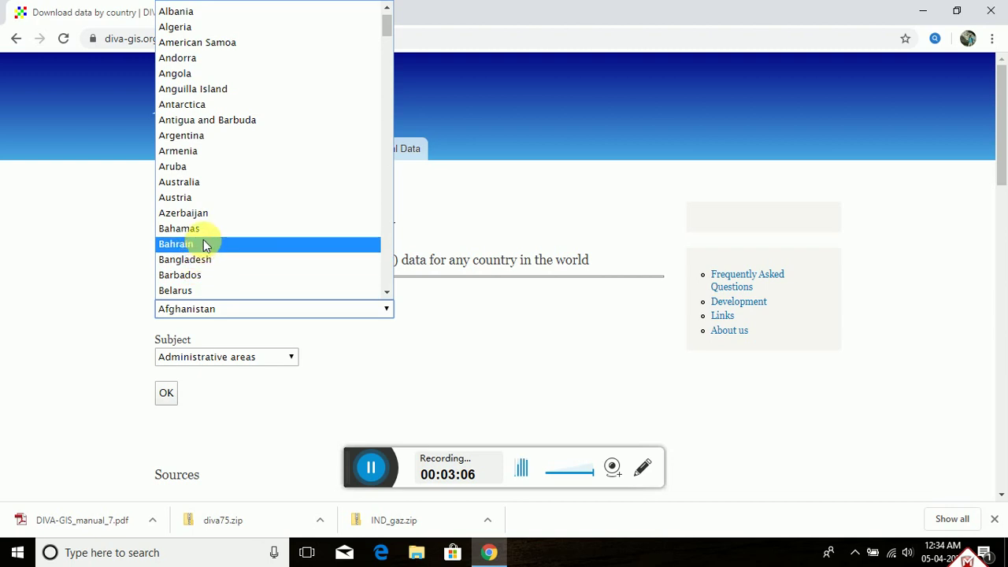
pyautogui.scroll(-8, 213, 237)
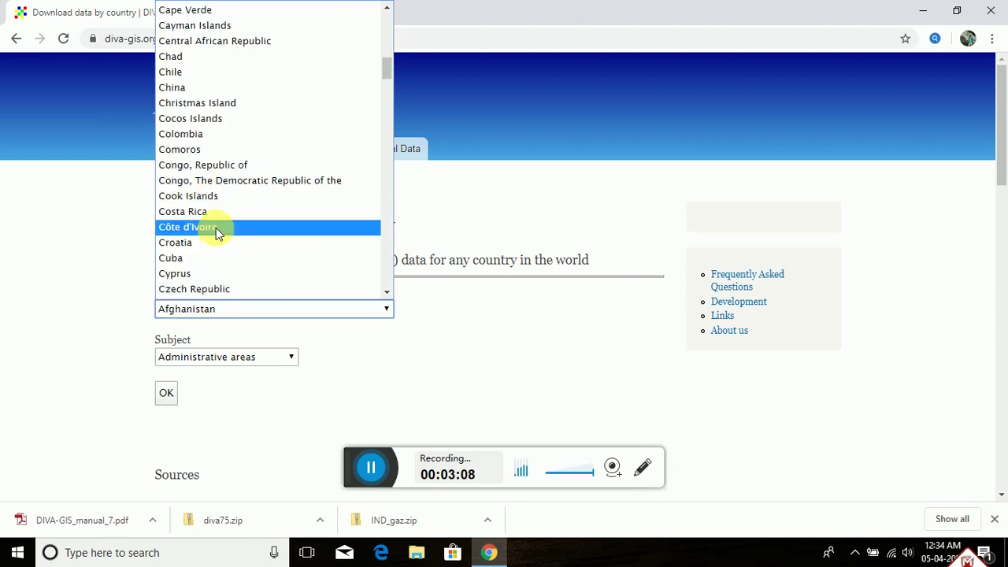
pyautogui.scroll(-6, 216, 228)
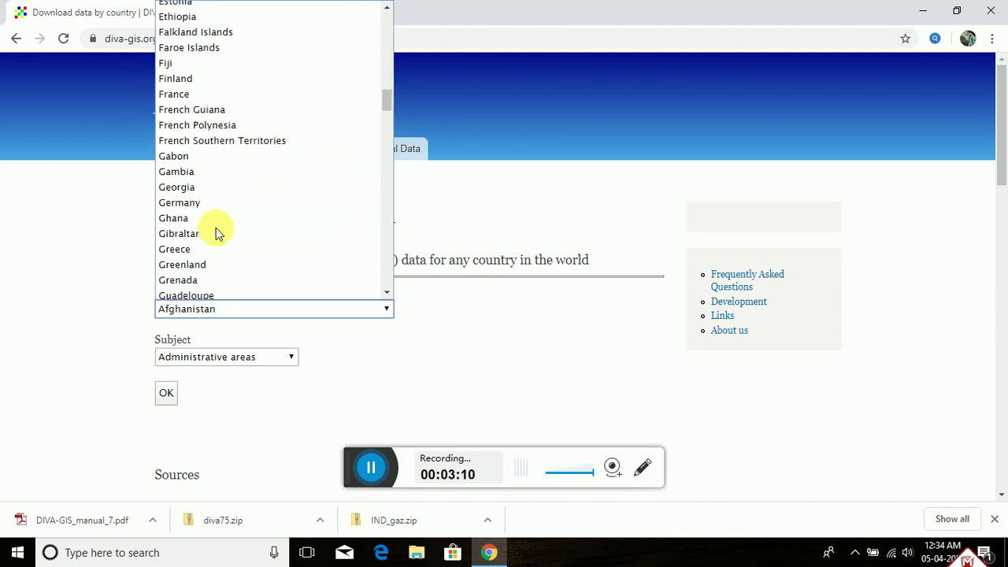
pyautogui.scroll(-3, 217, 234)
pyautogui.scroll(-3, 217, 233)
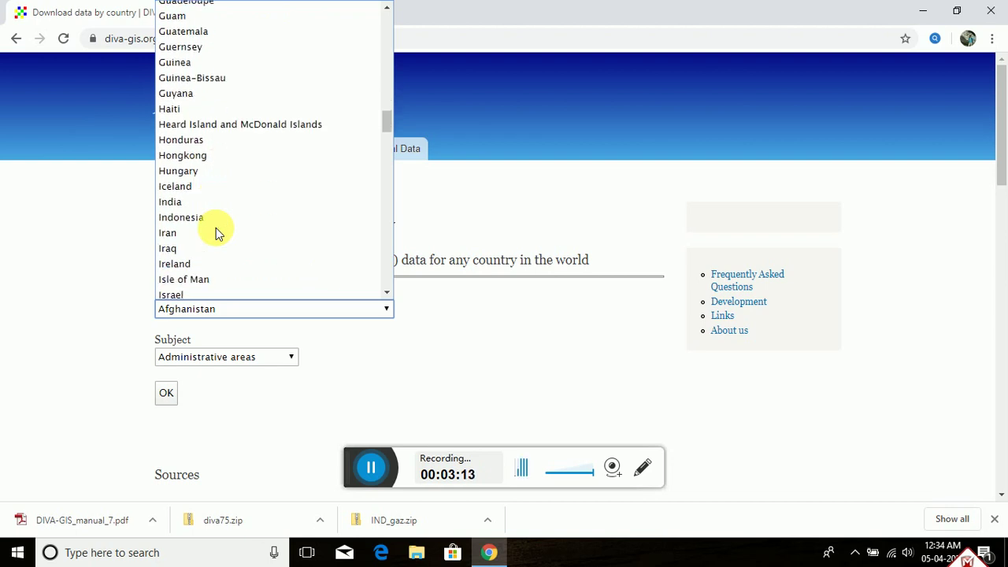
pyautogui.scroll(-3, 212, 234)
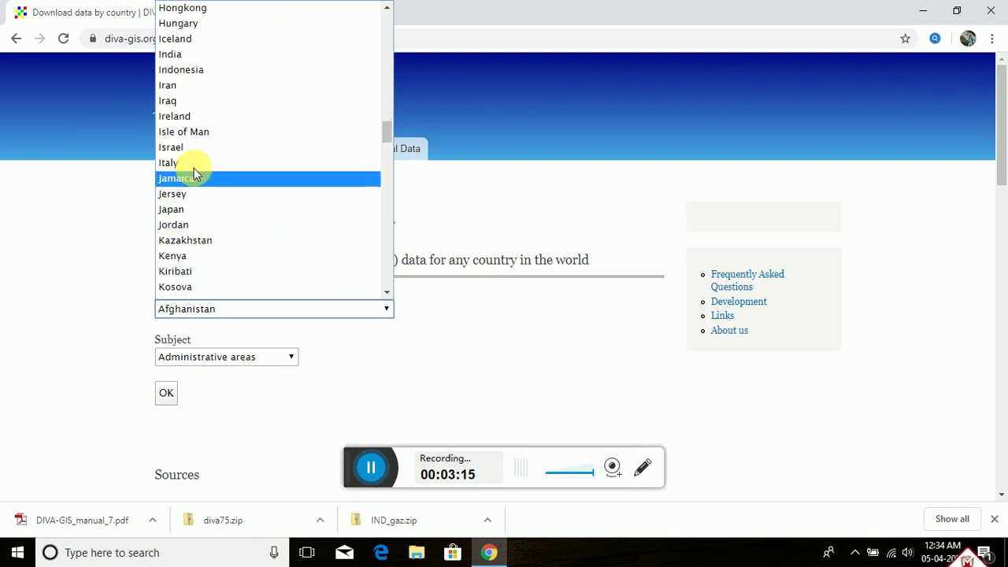
pyautogui.click(193, 55)
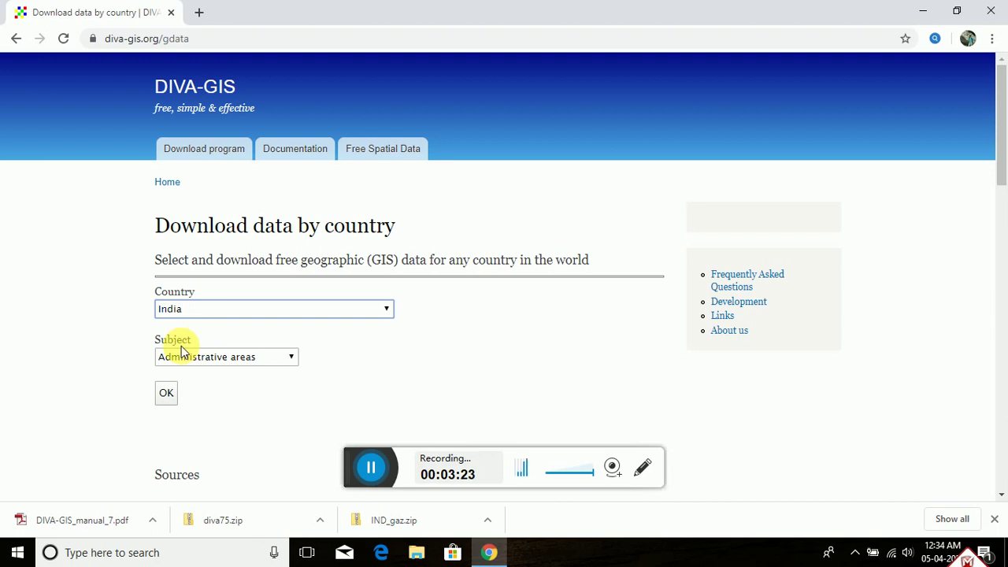
# Step: Keep Administrative areas as the subject for India and download IND_adm.zip
pyautogui.click(293, 359)
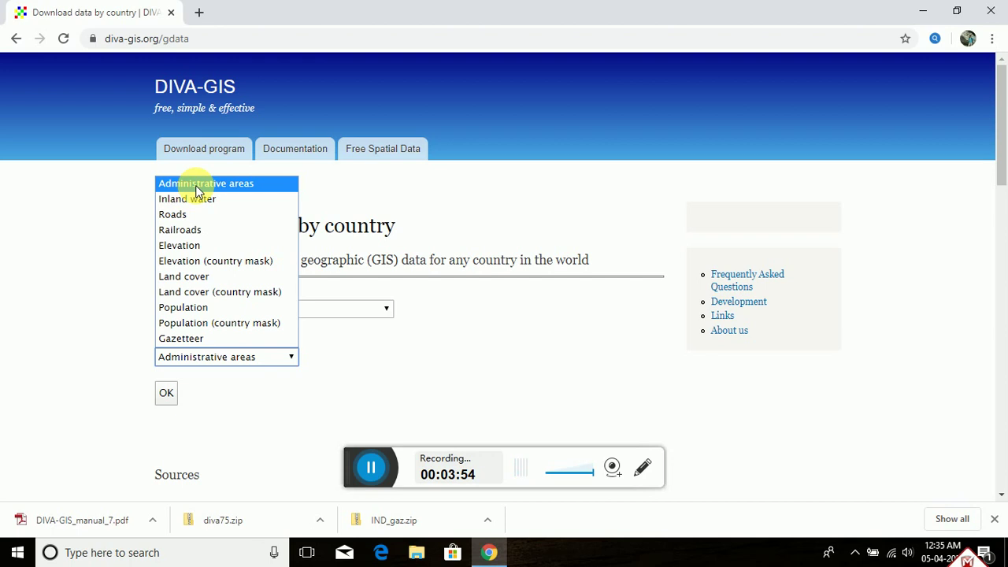
pyautogui.click(197, 185)
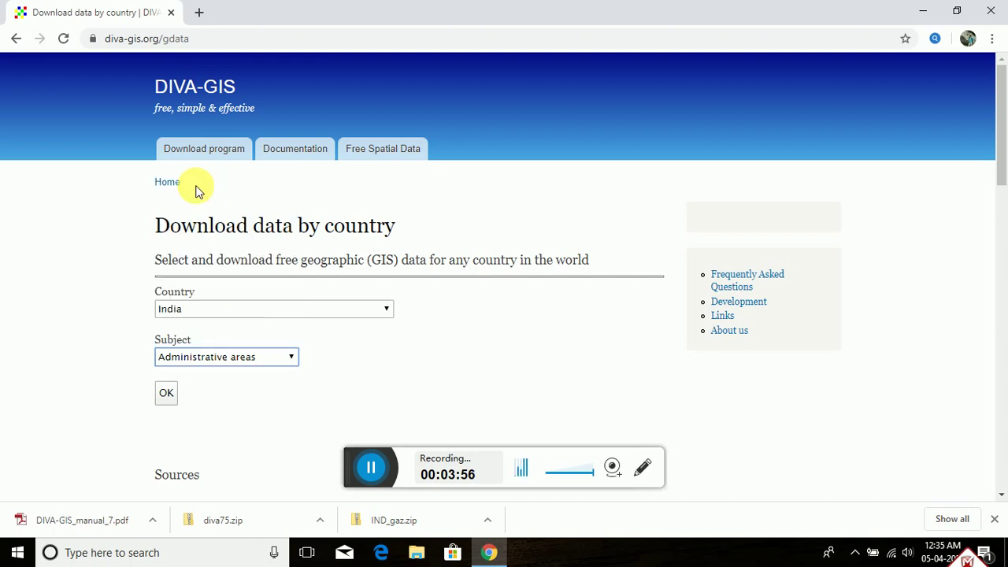
pyautogui.click(167, 396)
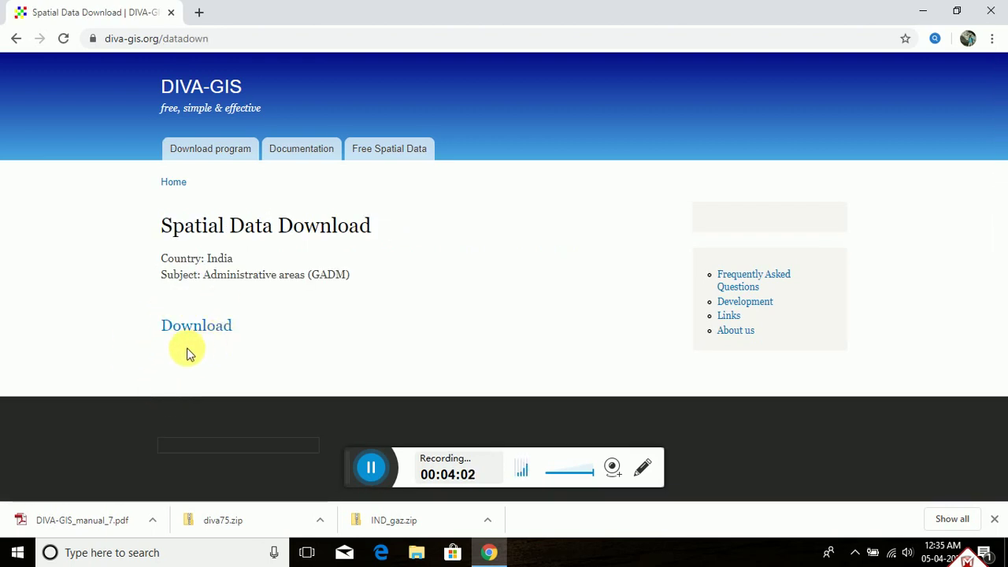
pyautogui.click(198, 327)
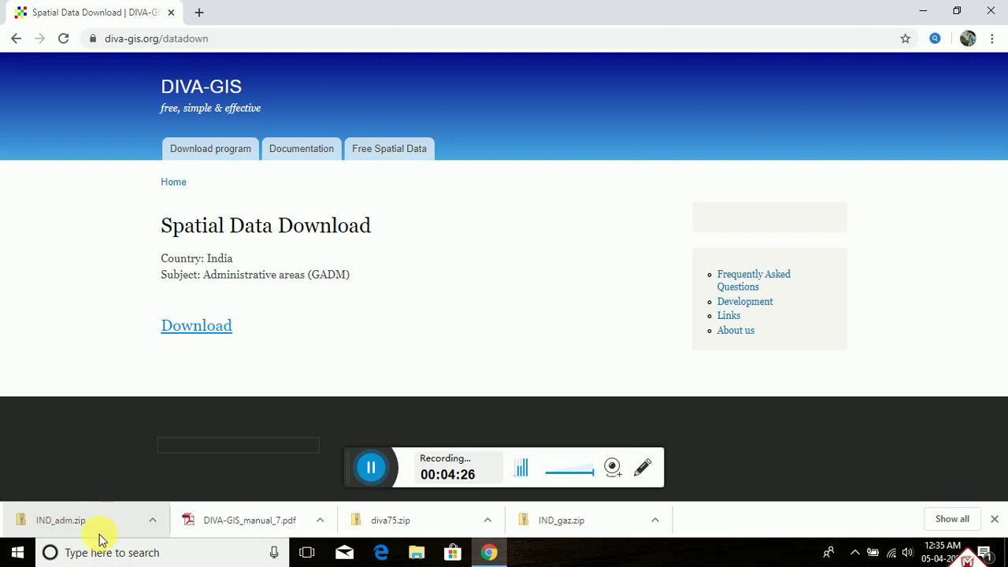
# Step: Reveal IND_adm.zip in the Downloads folder from Chrome's downloads bar
pyautogui.click(154, 521)
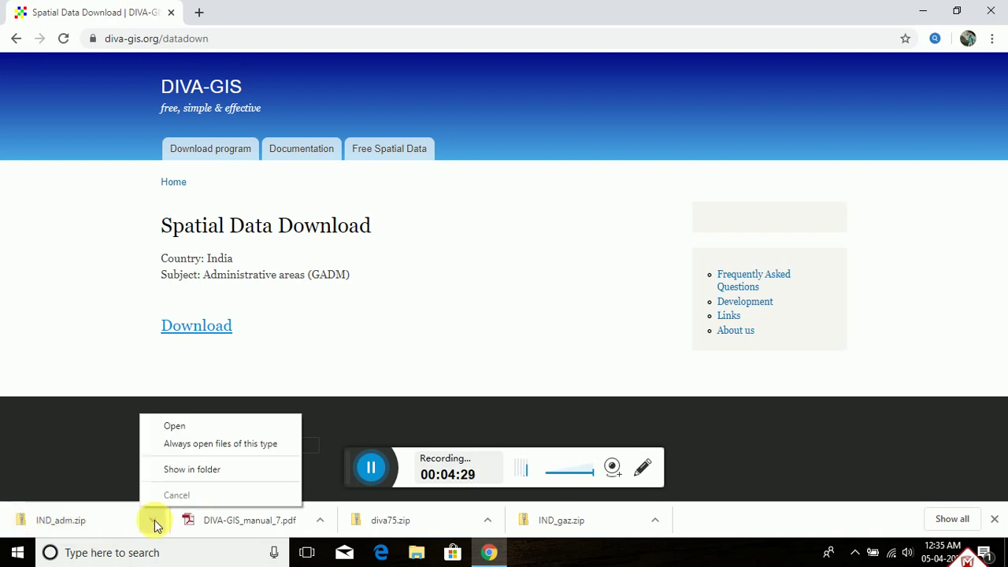
pyautogui.click(178, 472)
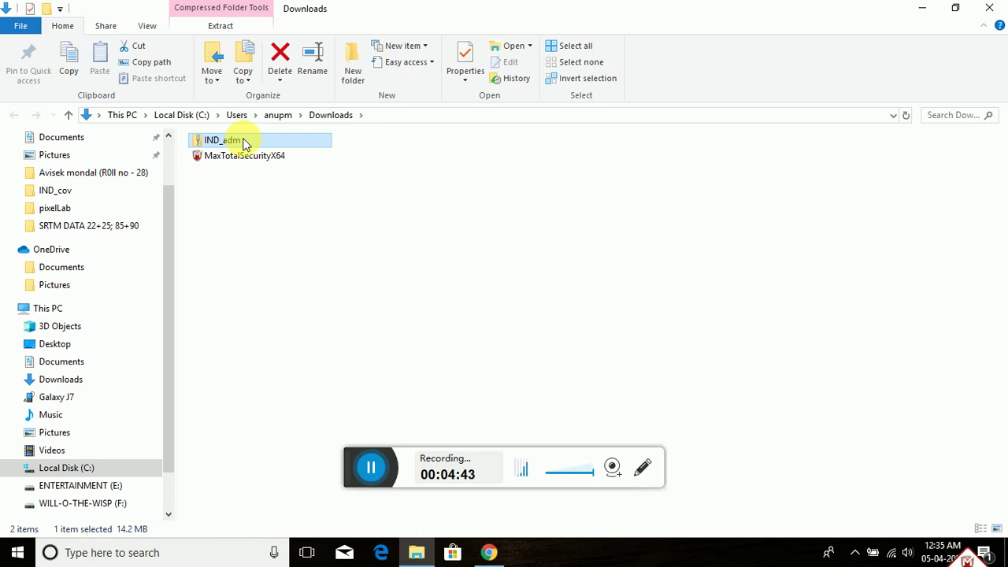
# Step: Extract all of IND_adm.zip to the default IND_adm folder in Downloads
pyautogui.doubleClick(249, 141)
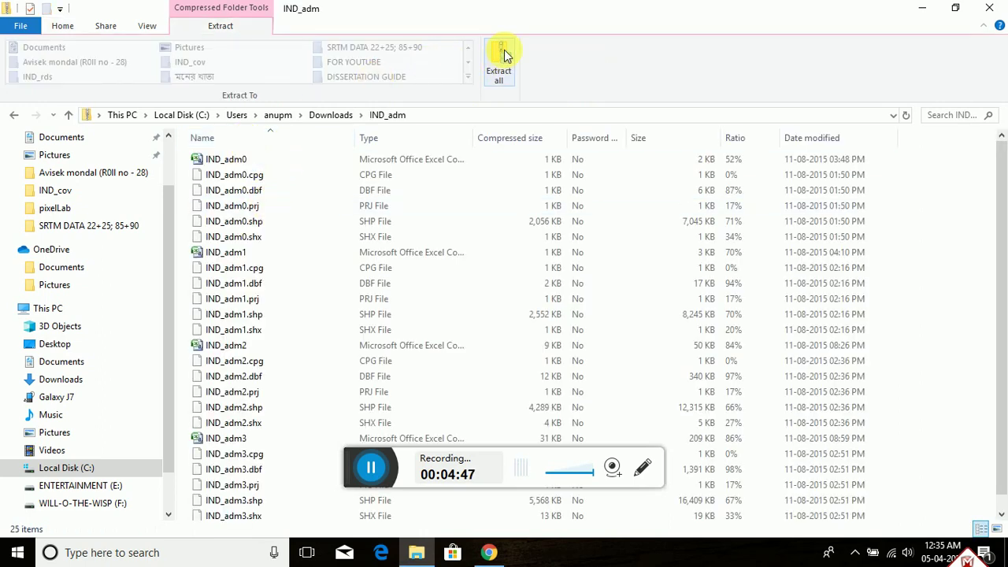
pyautogui.click(502, 67)
pyautogui.press('Escape')
pyautogui.click(500, 69)
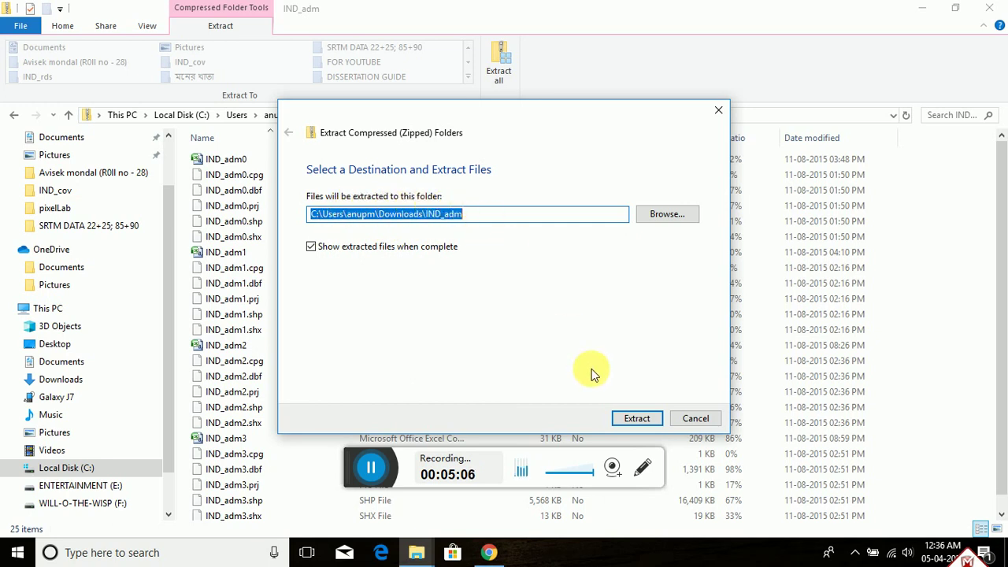
pyautogui.click(634, 422)
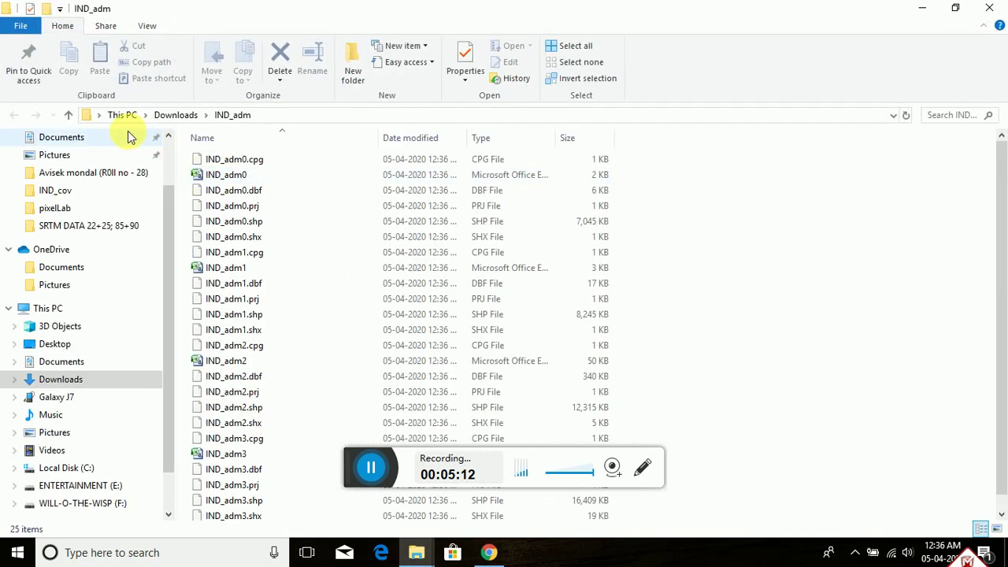
# Step: Open the extracted IND_adm folder, scroll through the IND_adm0–IND_adm3 shapefiles, then minimise Explorer
pyautogui.click(69, 116)
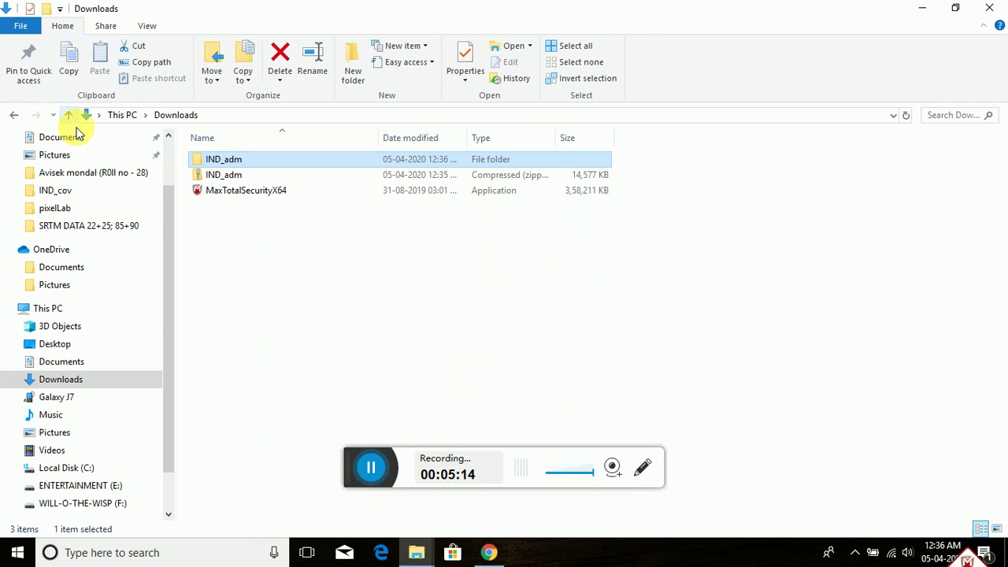
pyautogui.doubleClick(237, 163)
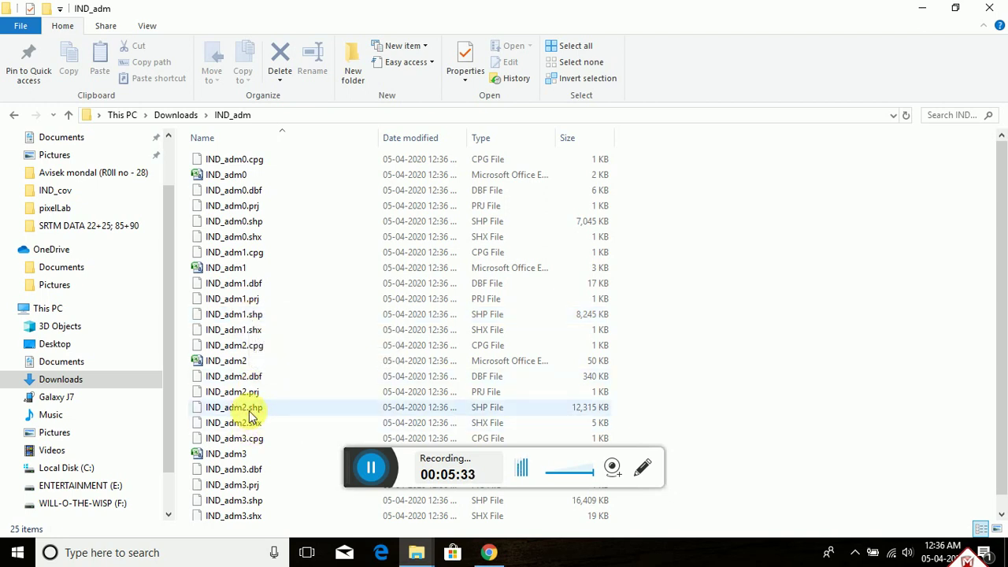
pyautogui.scroll(-1, 251, 416)
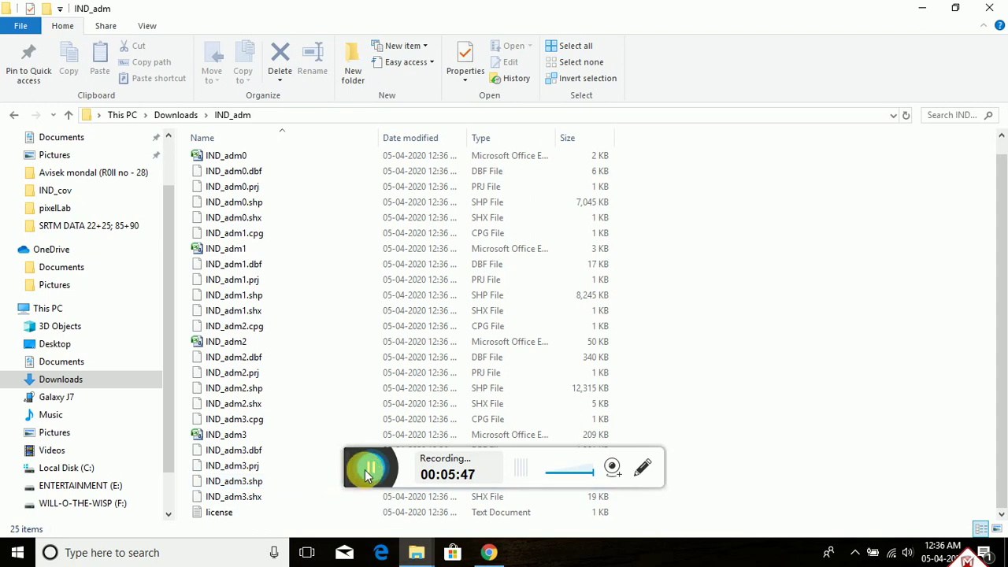
pyautogui.click(370, 468)
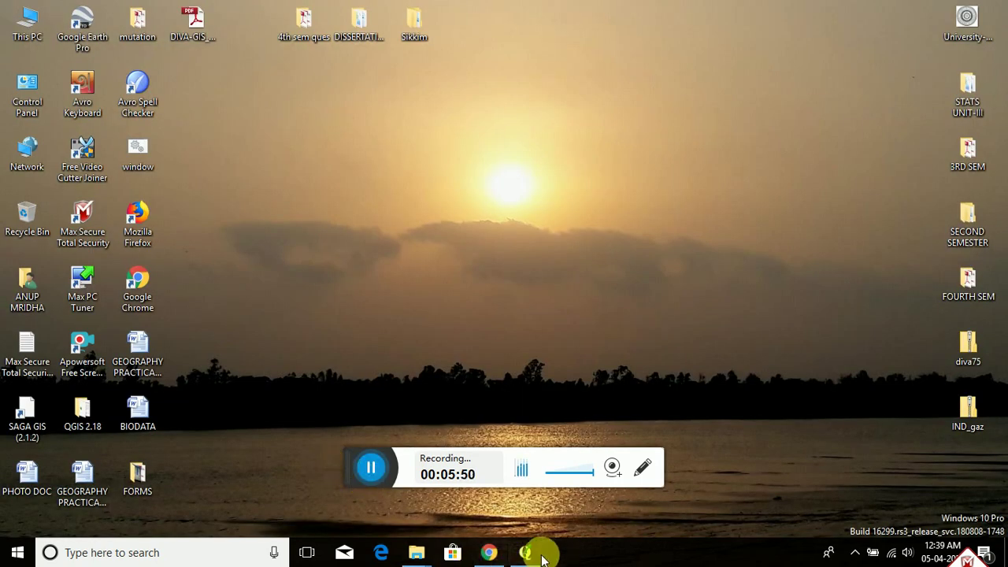
# Step: Restore the blank QGIS project window and show the Layer > Add Layer submenu
pyautogui.moveTo(525, 554)
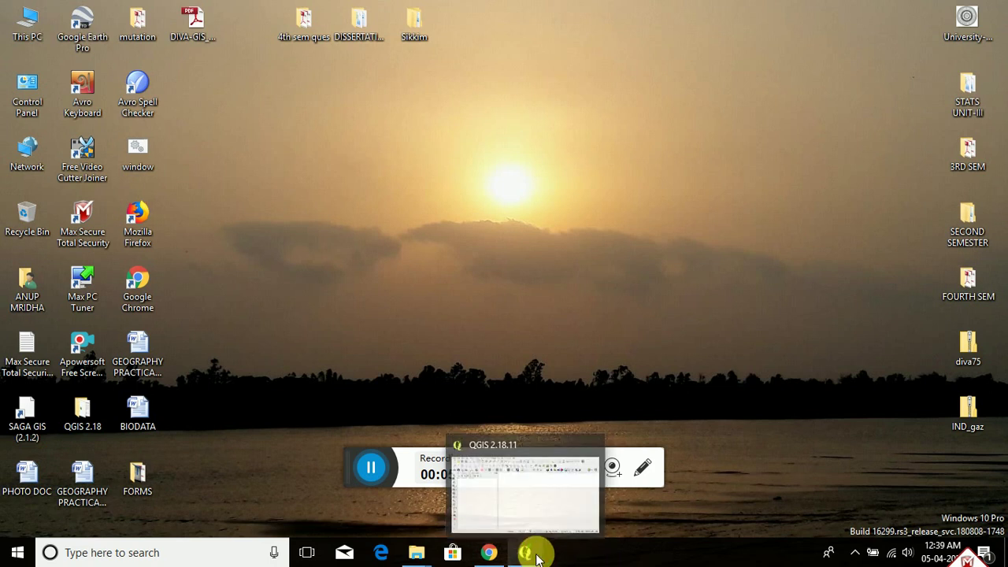
pyautogui.click(531, 553)
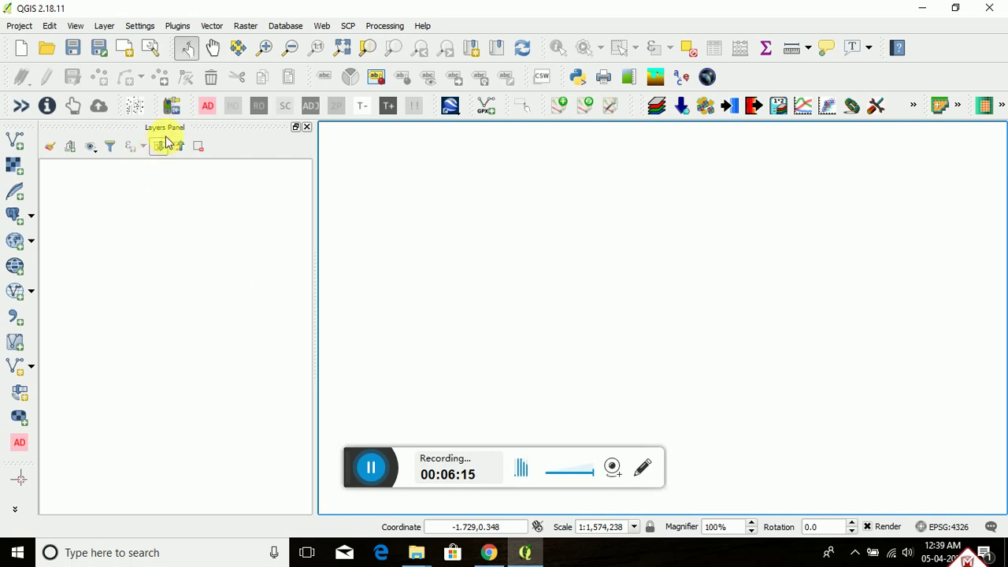
pyautogui.click(106, 28)
pyautogui.moveTo(122, 55)
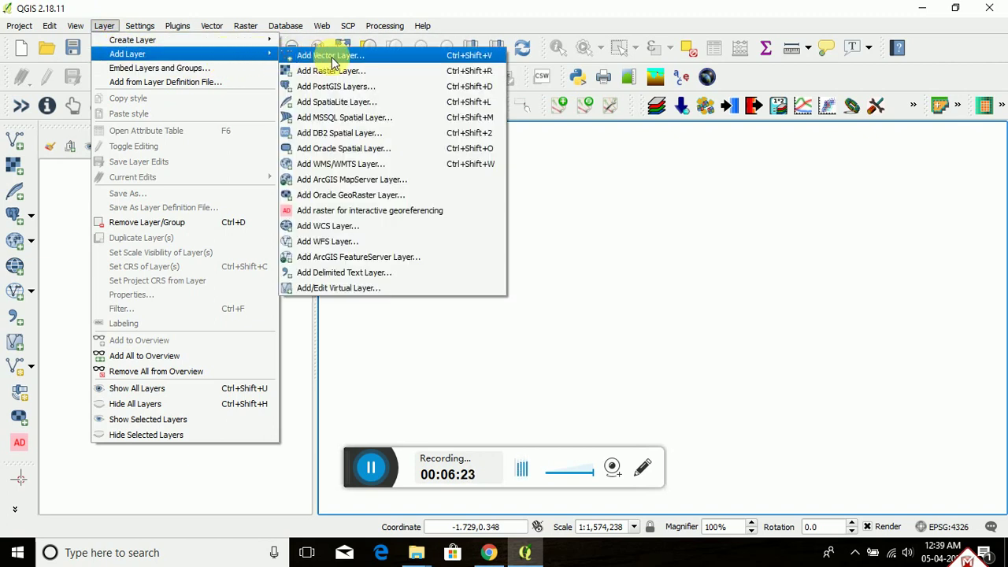
# Step: Start Add Vector Layer and browse to the IND_adm folder's shapefiles
pyautogui.click(334, 61)
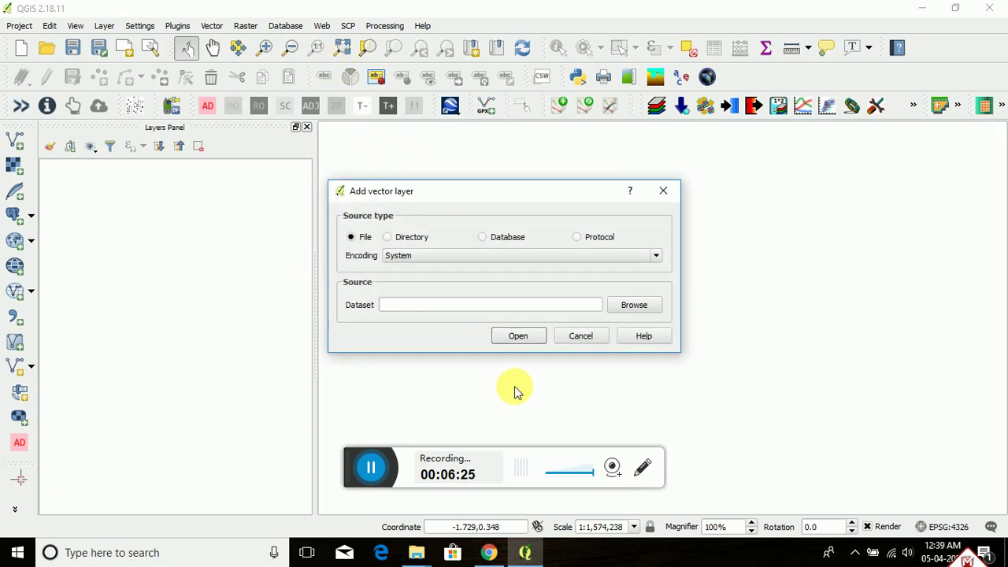
pyautogui.click(639, 311)
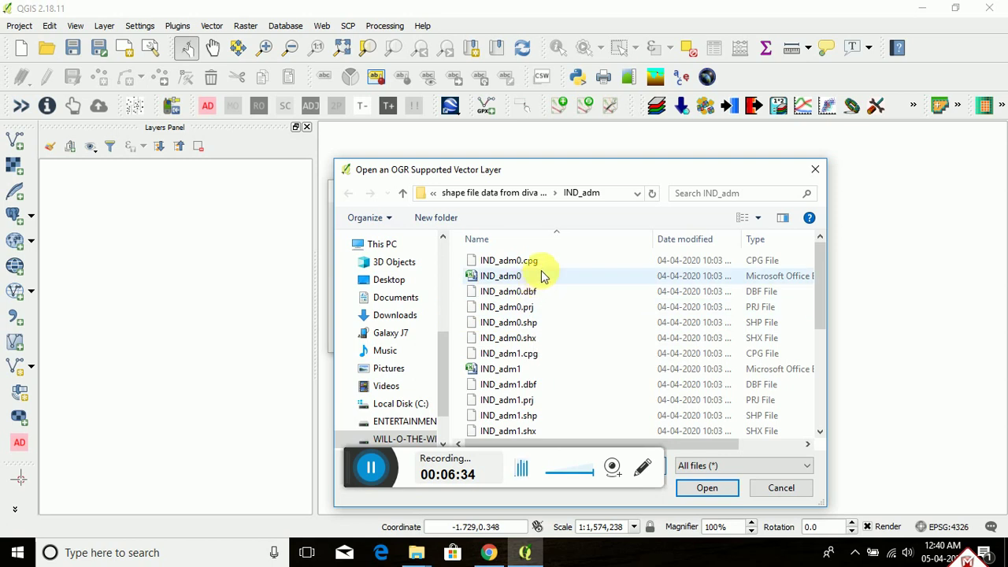
pyautogui.scroll(-3, 593, 328)
pyautogui.scroll(-2, 593, 328)
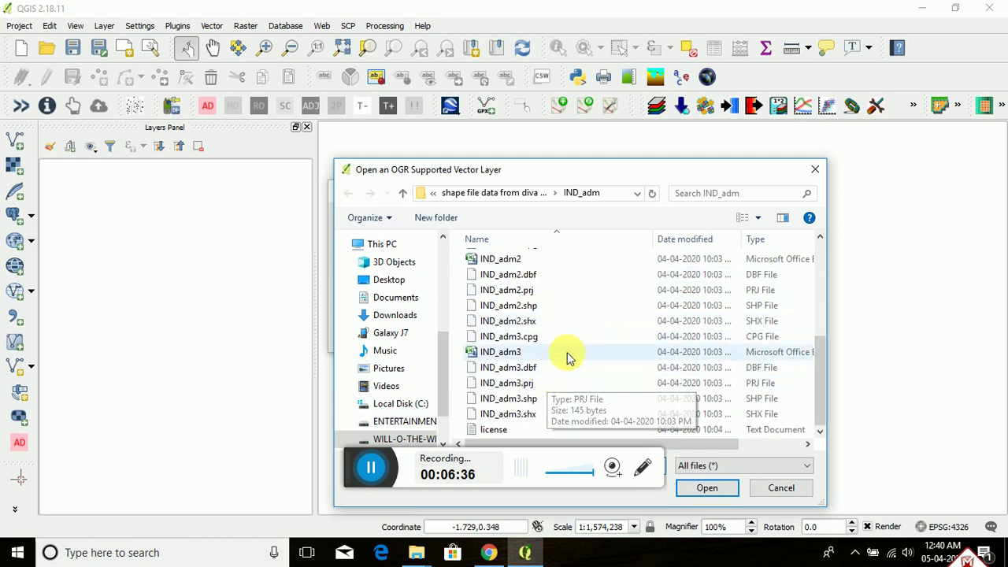
pyautogui.scroll(5, 568, 351)
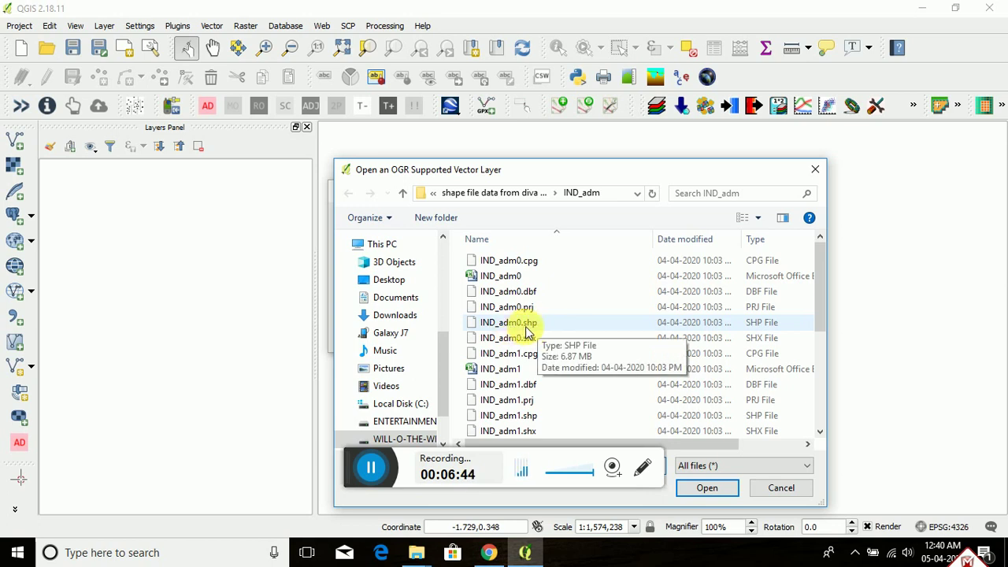
# Step: Select IND_adm0.shp through IND_adm3.shp and load them as vector layers
pyautogui.click(528, 332)
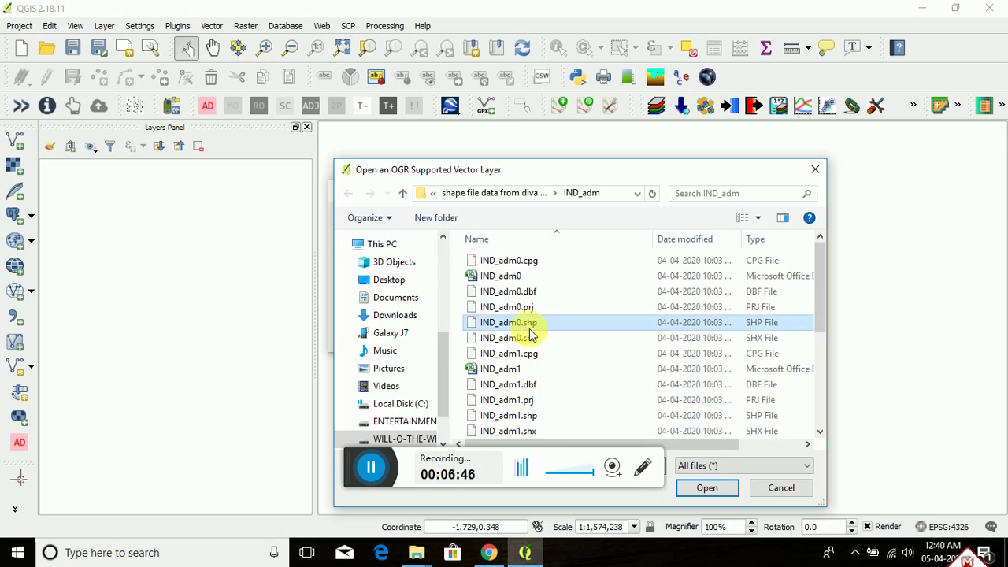
pyautogui.click(822, 436)
pyautogui.click(822, 436)
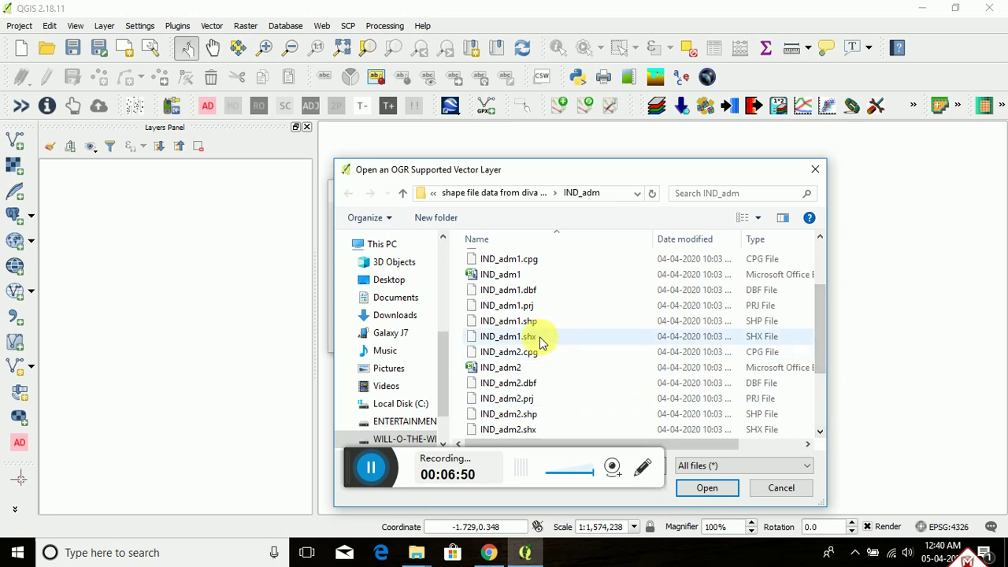
pyautogui.click(528, 325)
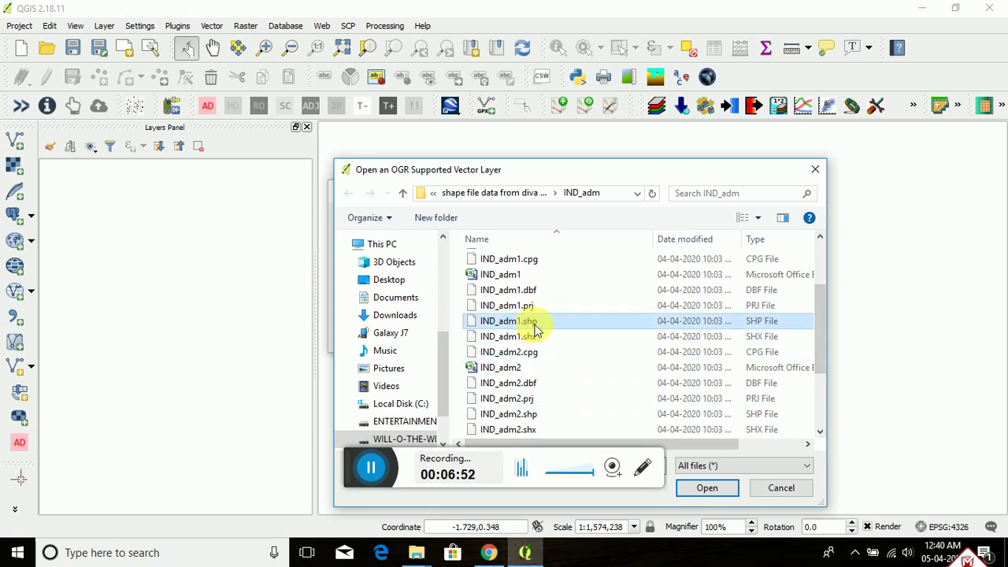
pyautogui.click(822, 432)
pyautogui.click(822, 432)
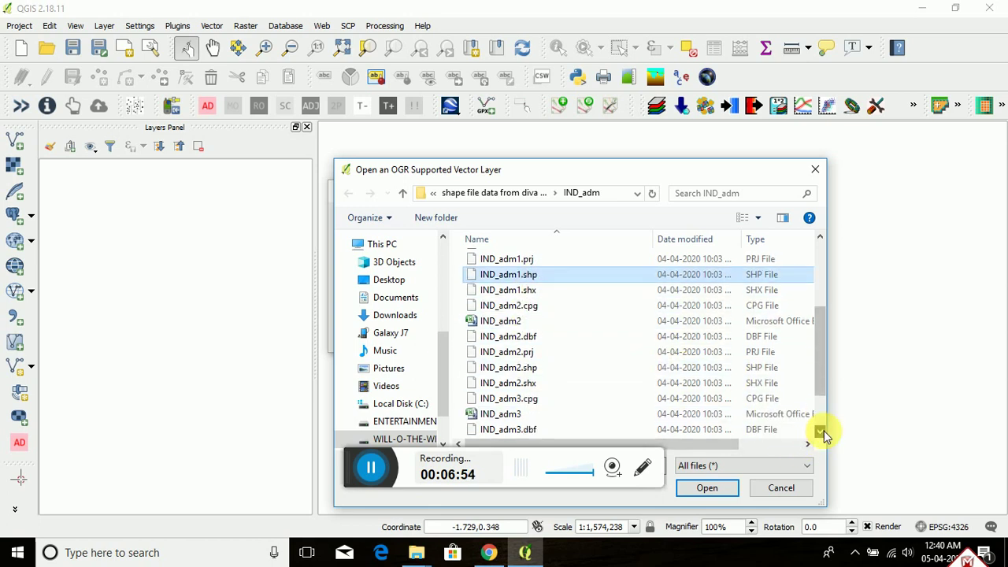
pyautogui.click(821, 432)
pyautogui.click(822, 432)
pyautogui.click(821, 432)
pyautogui.click(823, 432)
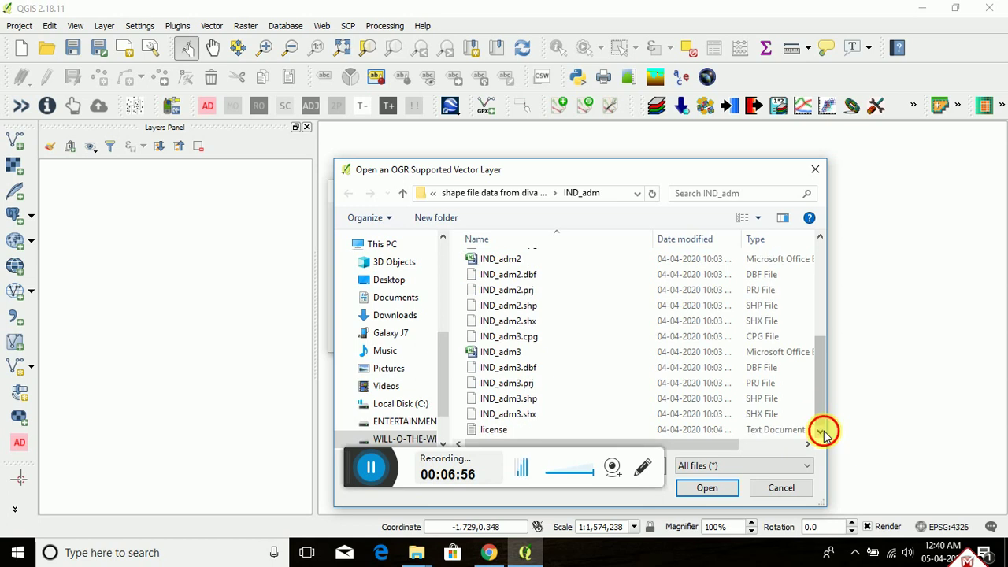
pyautogui.click(497, 309)
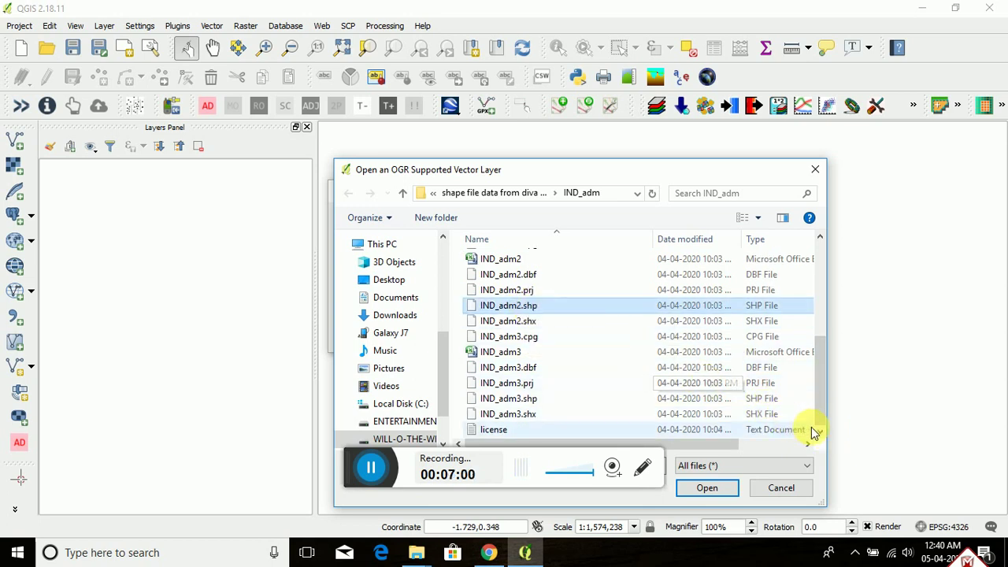
pyautogui.keyDown('ctrl'); pyautogui.click(532, 399); pyautogui.keyUp('ctrl')
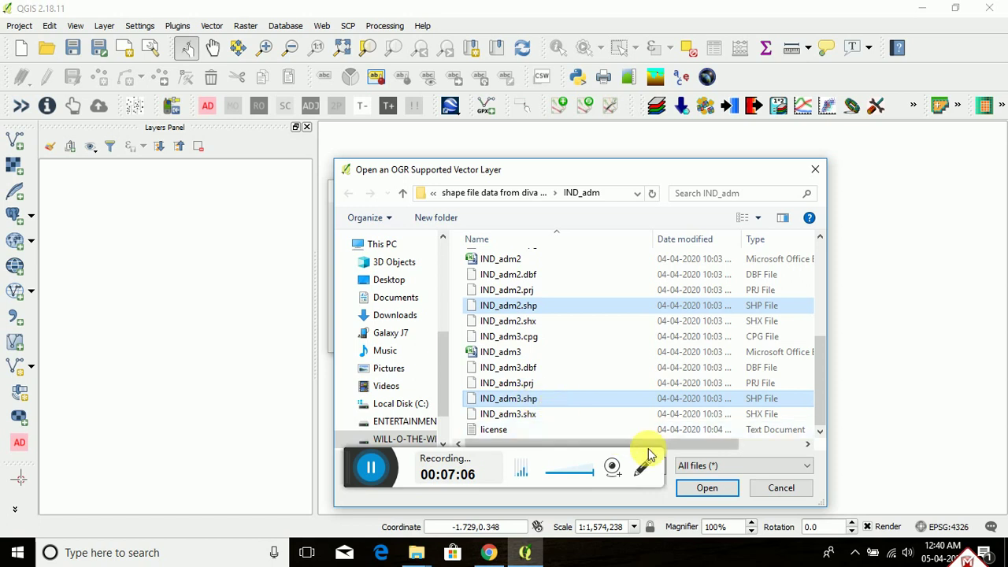
pyautogui.click(707, 488)
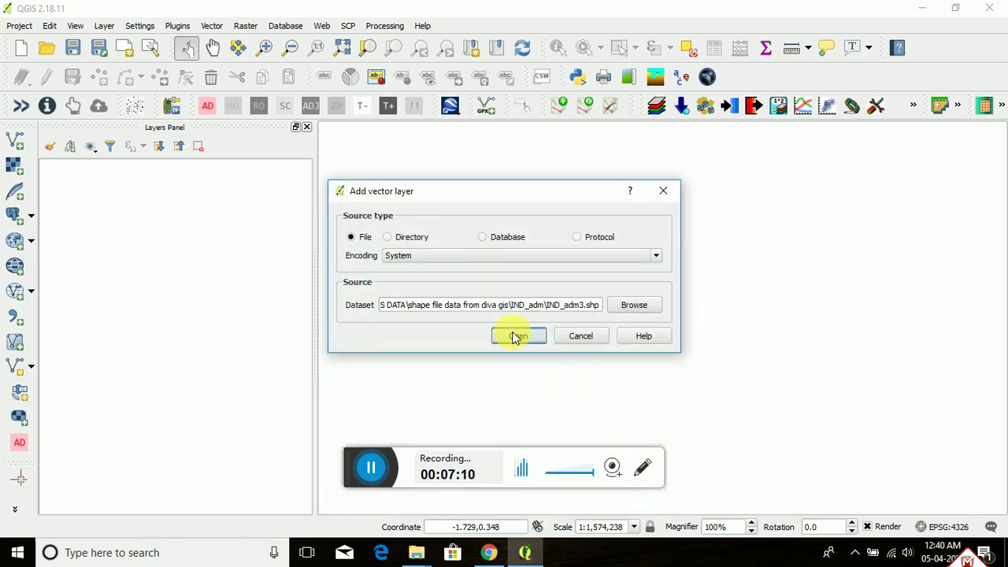
pyautogui.click(517, 336)
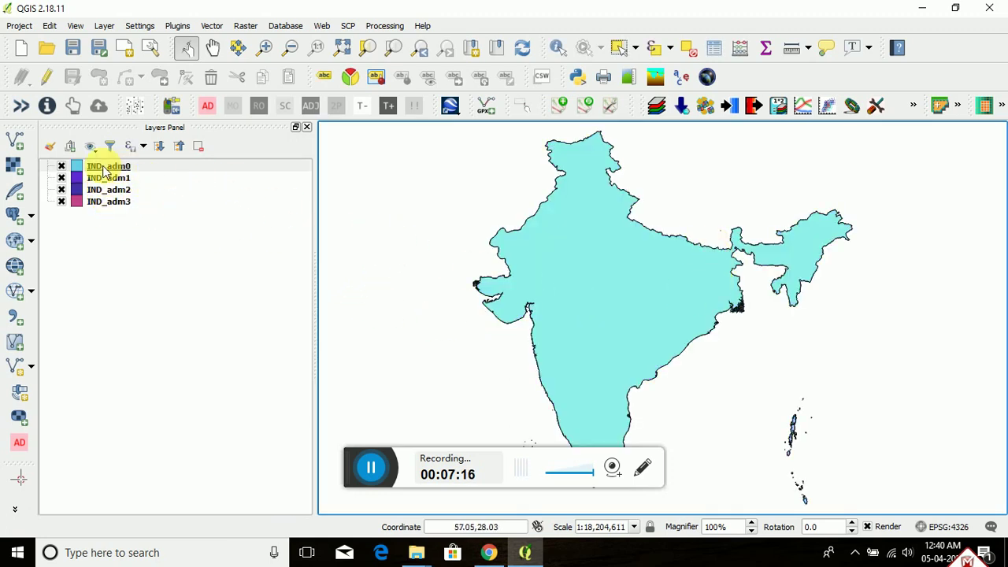
# Step: Toggle the IND_adm0–IND_adm3 layers one by one to compare country, state and district boundaries
pyautogui.click(62, 167)
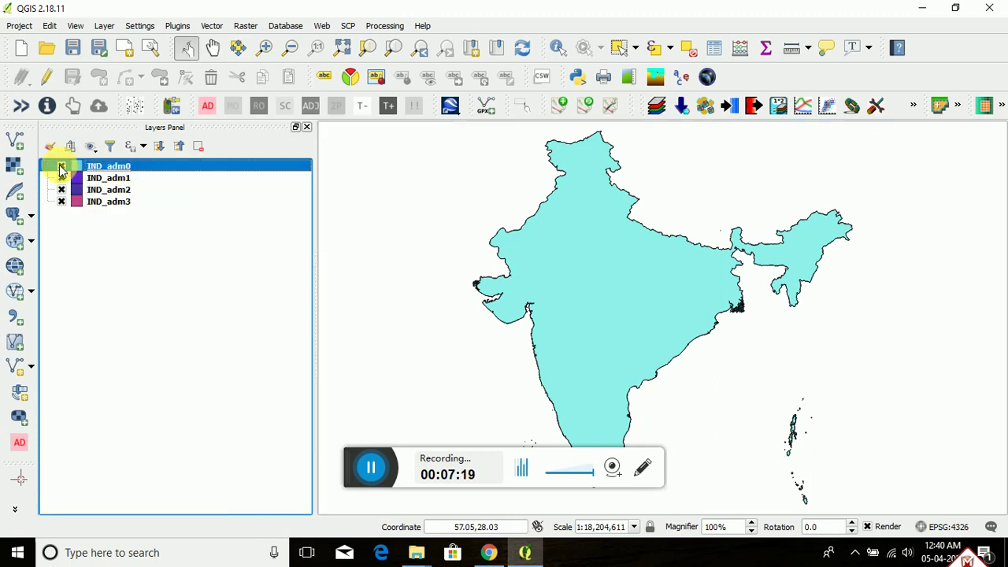
pyautogui.click(61, 168)
pyautogui.click(62, 167)
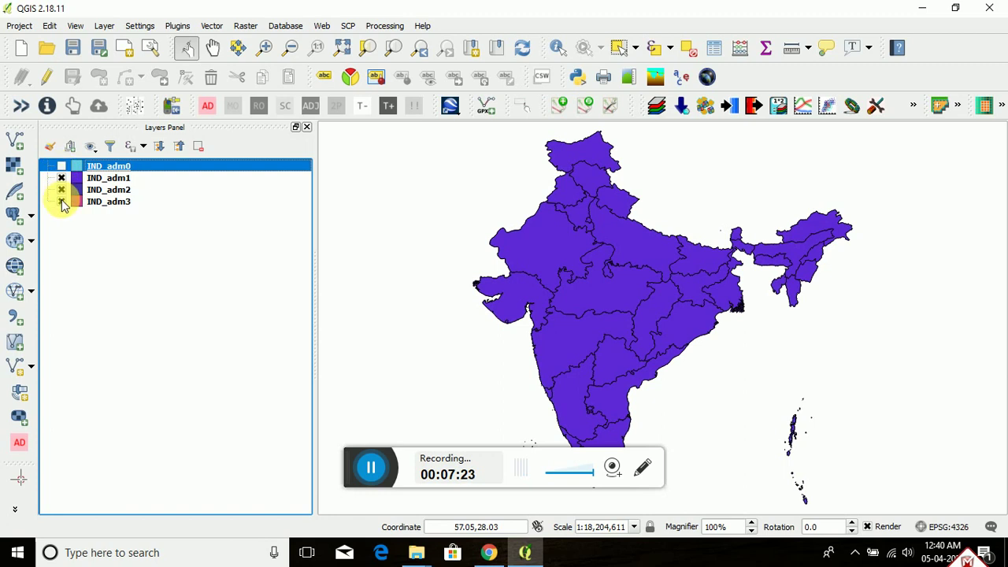
pyautogui.click(61, 190)
pyautogui.click(61, 178)
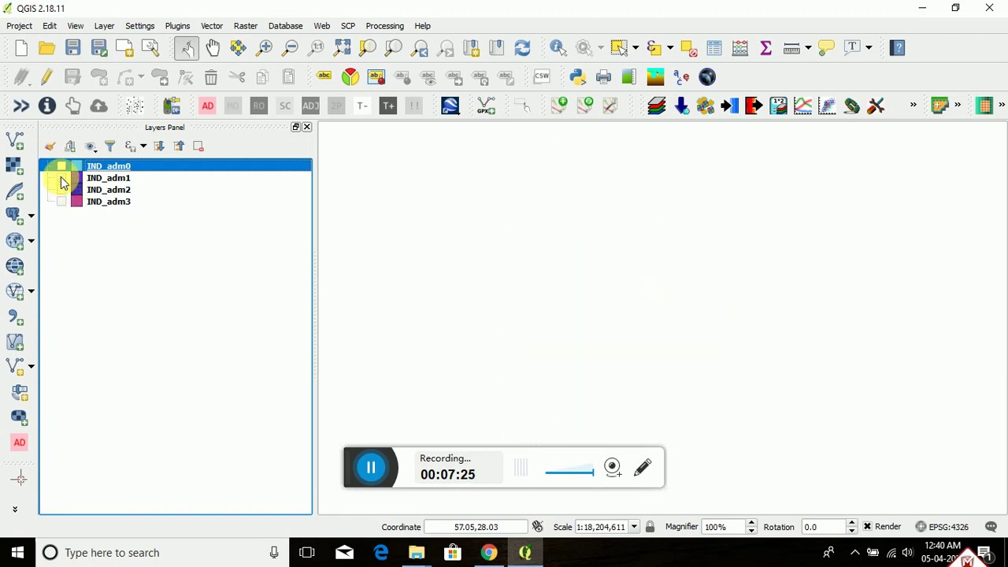
pyautogui.click(62, 168)
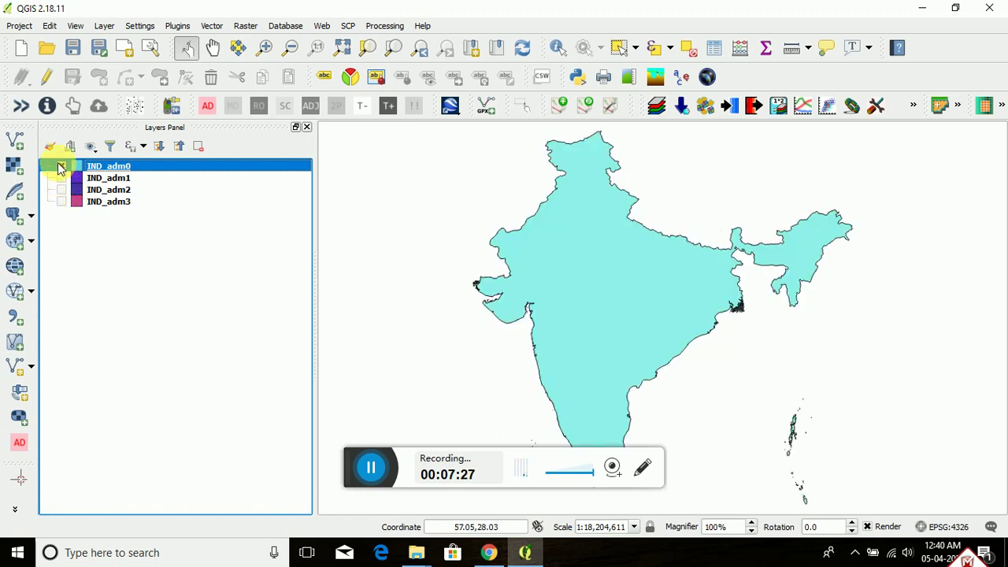
pyautogui.click(63, 178)
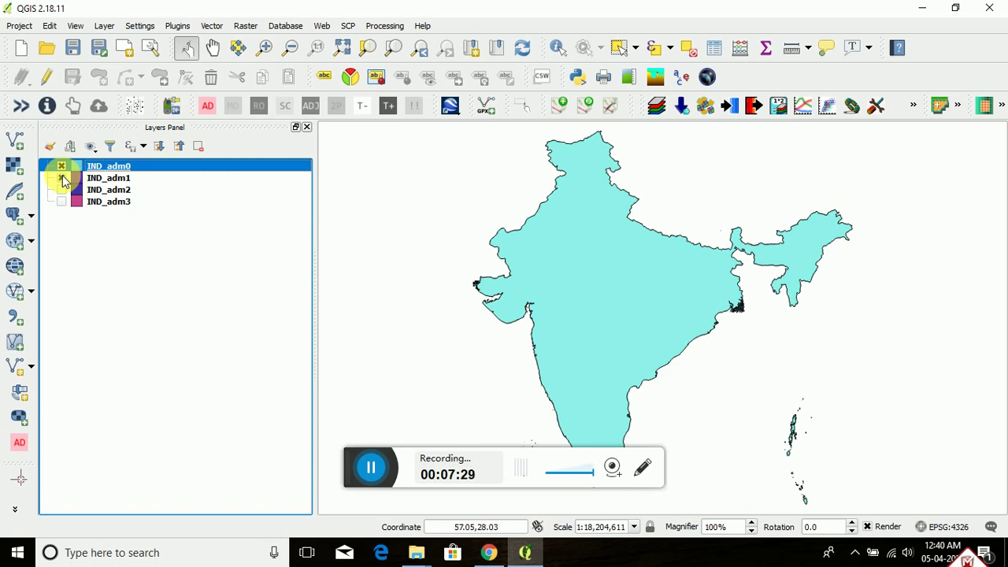
pyautogui.click(62, 166)
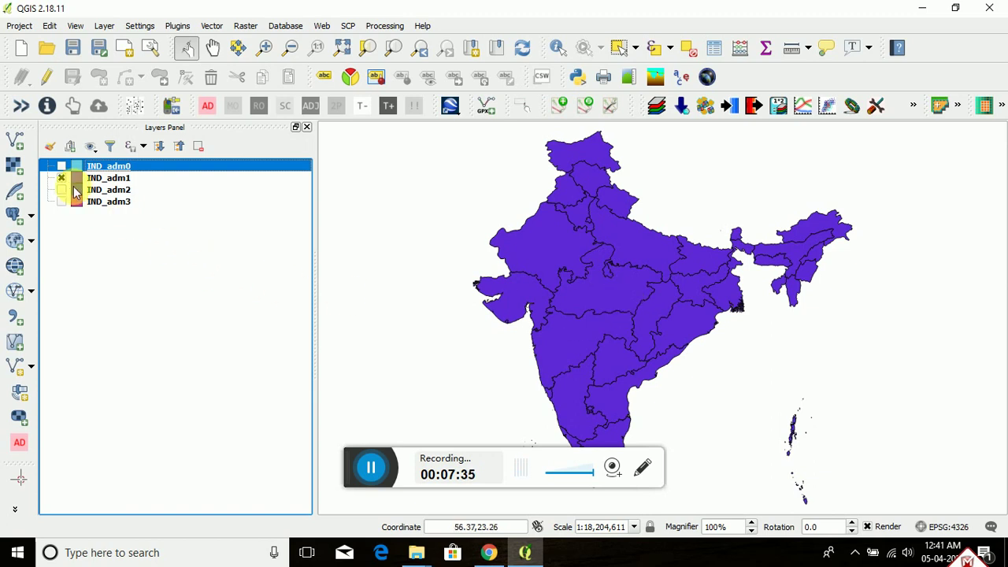
pyautogui.click(63, 178)
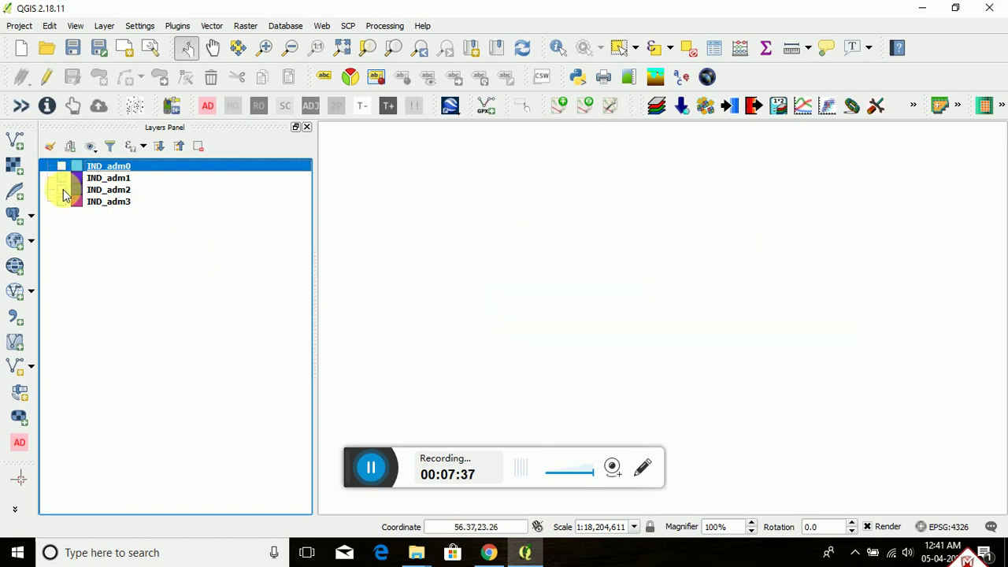
pyautogui.click(61, 190)
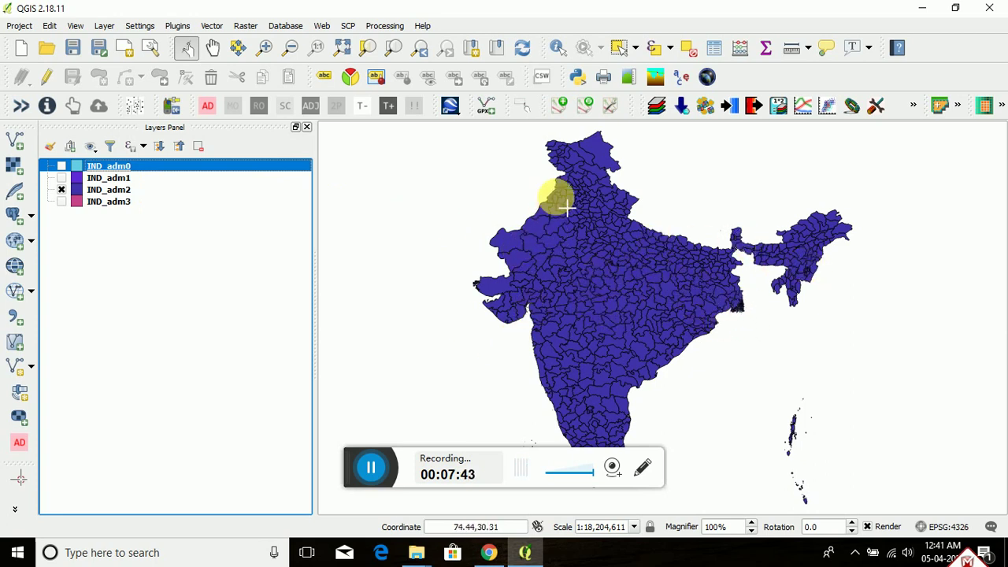
pyautogui.click(61, 190)
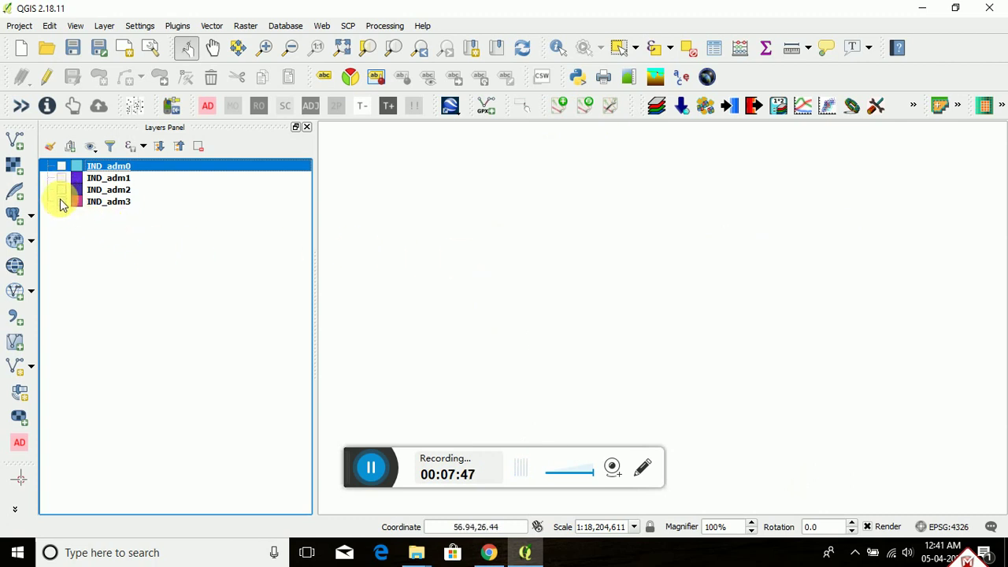
pyautogui.click(62, 202)
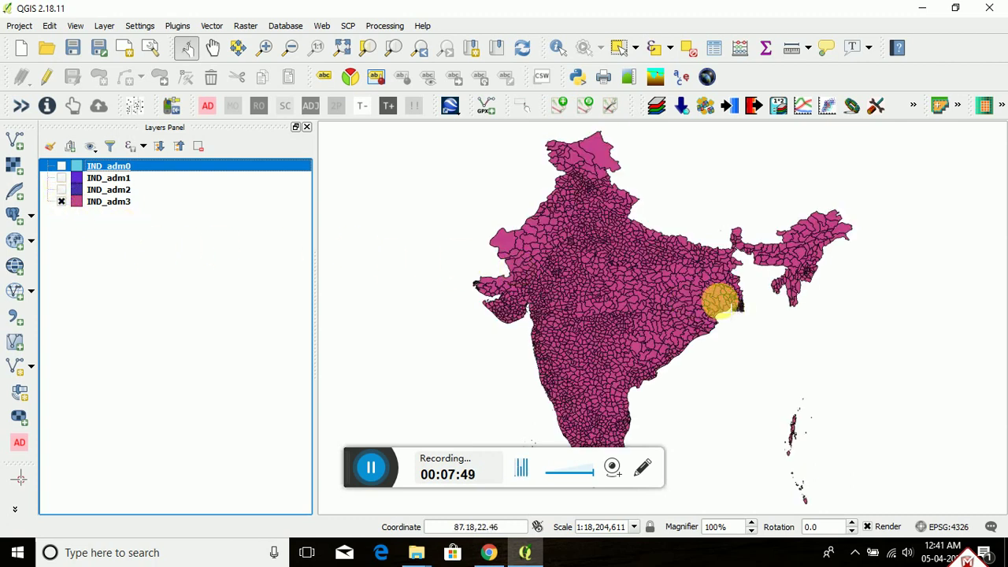
# Step: Turn IND_adm2 and IND_adm1 back on, leaving IND_adm0 off so state boundaries show
pyautogui.scroll(1, 722, 303)
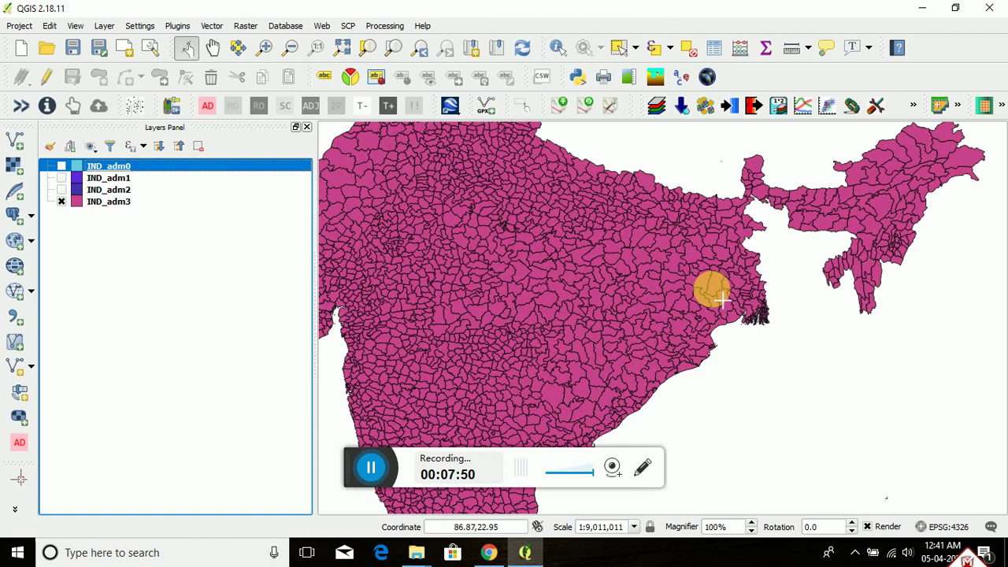
pyautogui.scroll(-1, 722, 303)
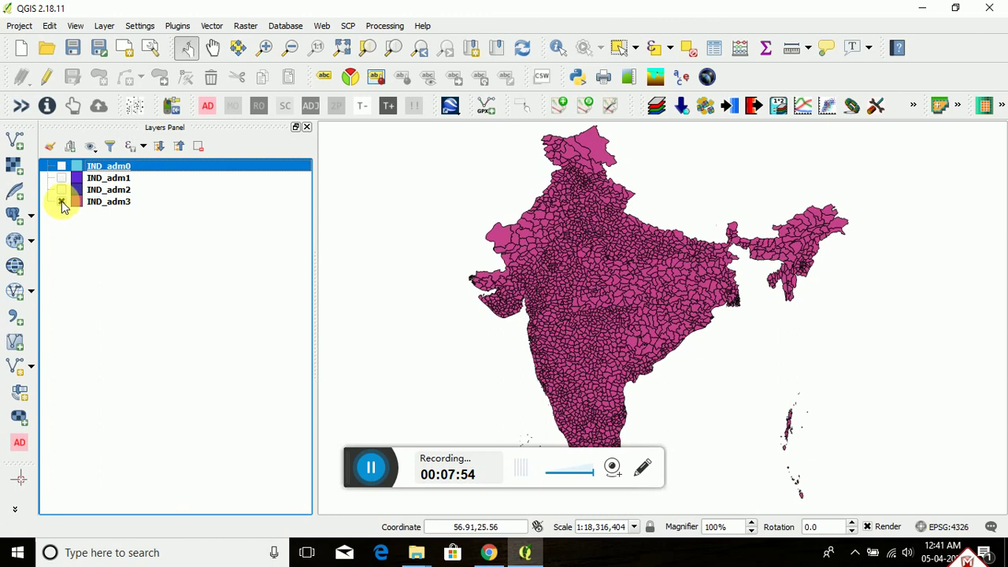
pyautogui.click(61, 190)
pyautogui.click(62, 178)
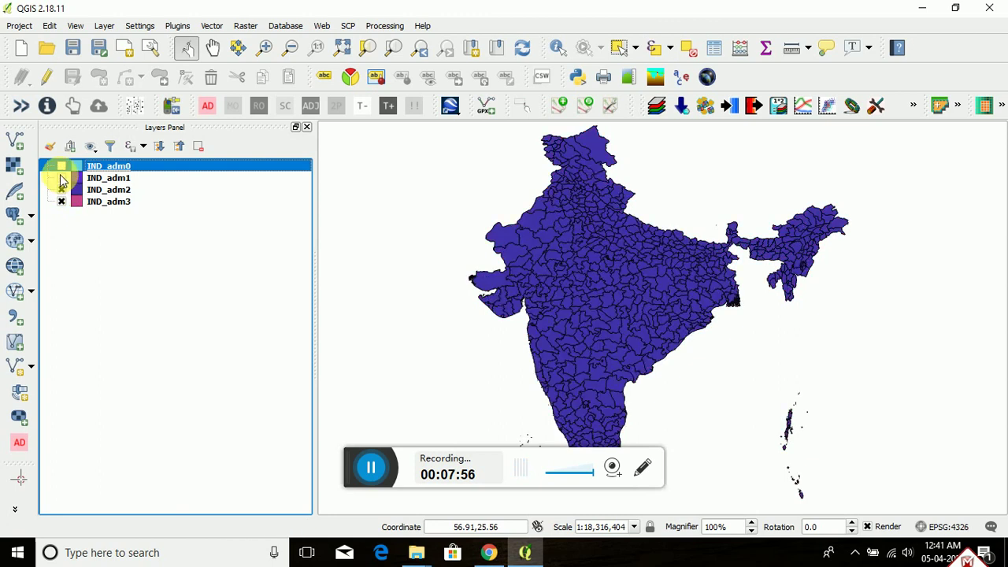
pyautogui.click(61, 166)
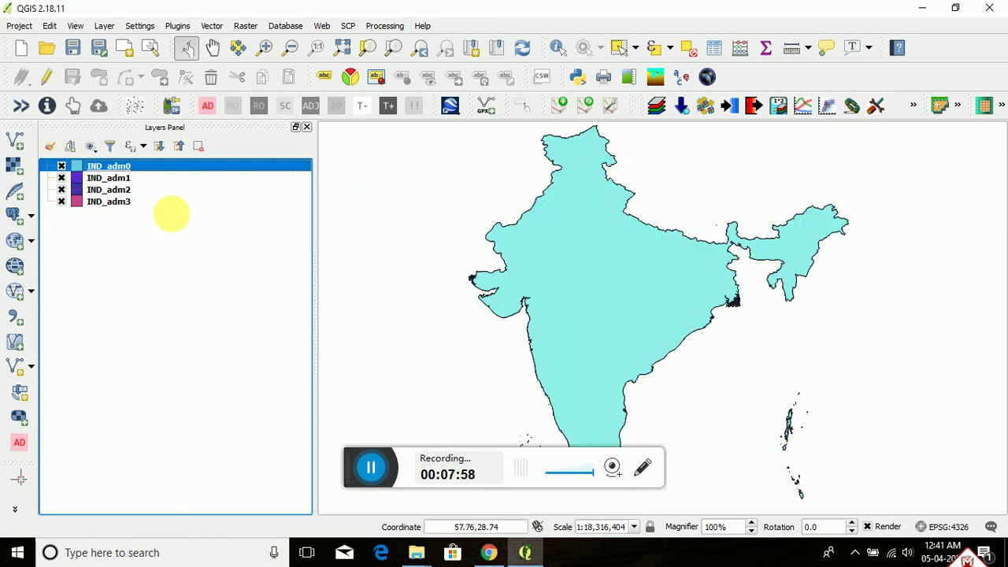
pyautogui.click(62, 166)
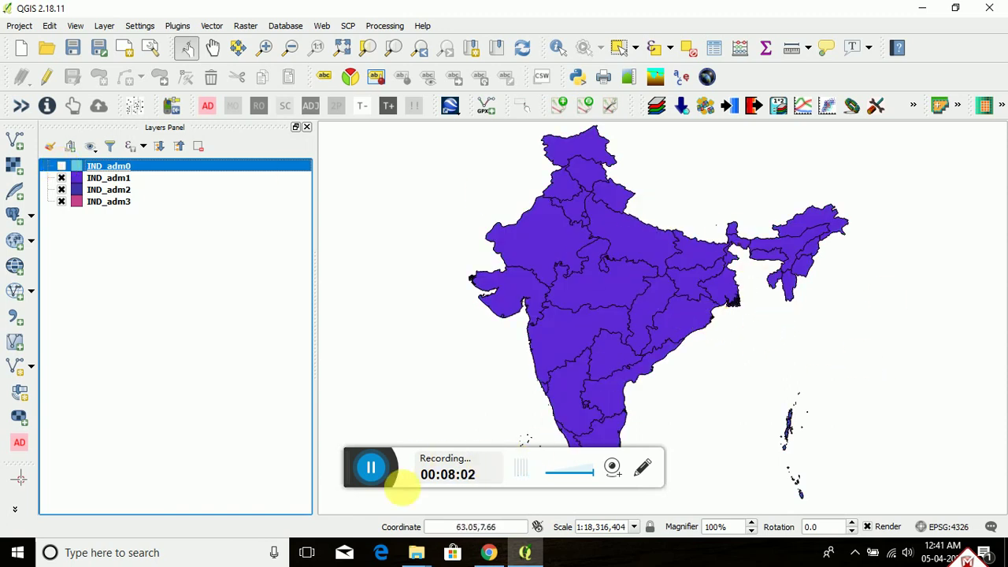
pyautogui.click(374, 471)
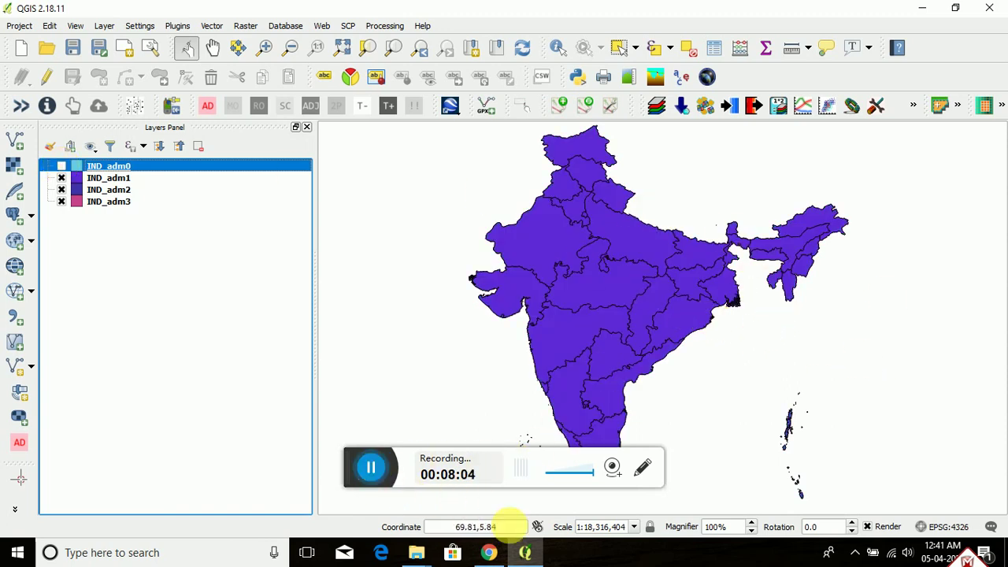
# Step: Minimise QGIS, bring Chrome forward and go back to the DIVA-GIS India download page
pyautogui.click(530, 553)
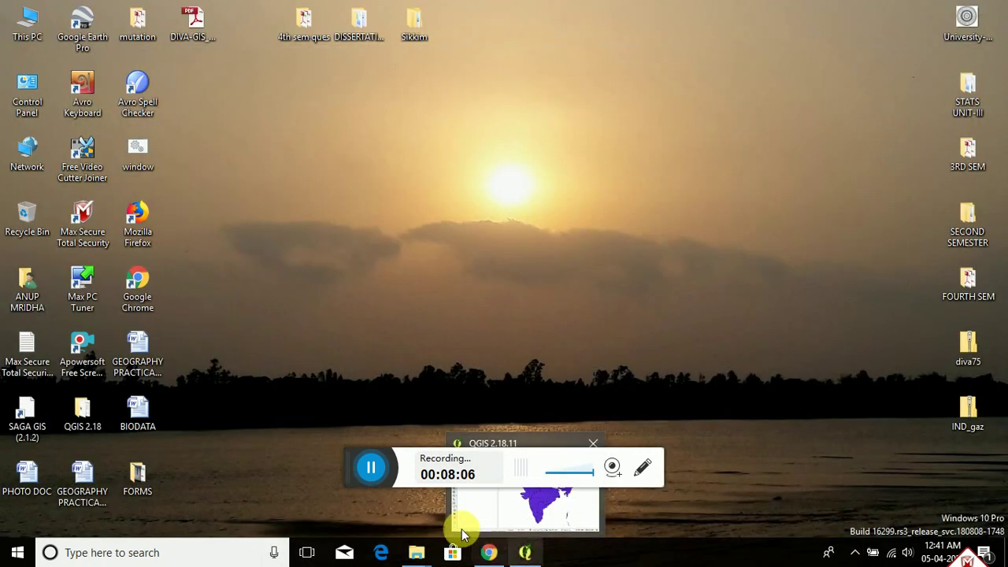
pyautogui.click(375, 473)
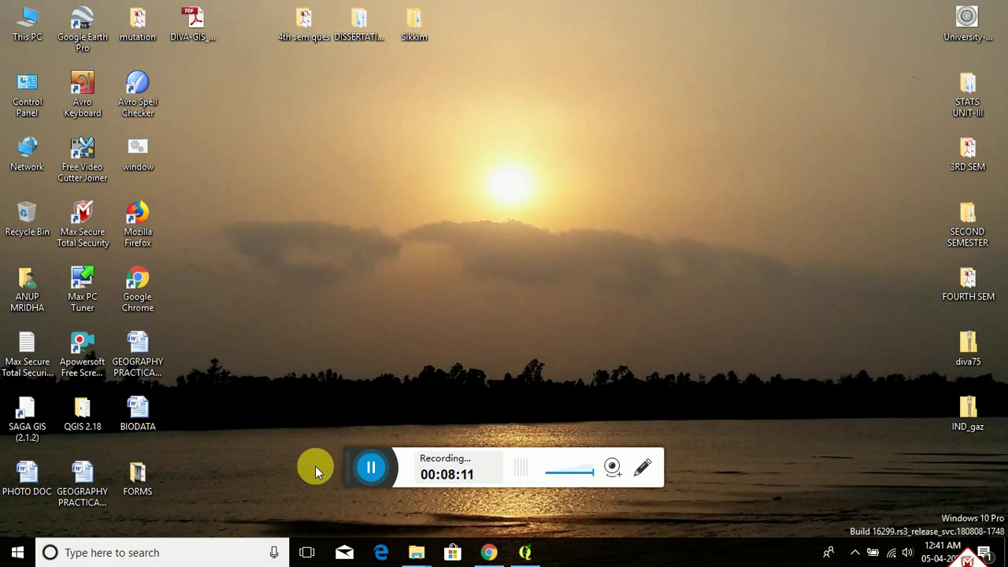
pyautogui.click(485, 555)
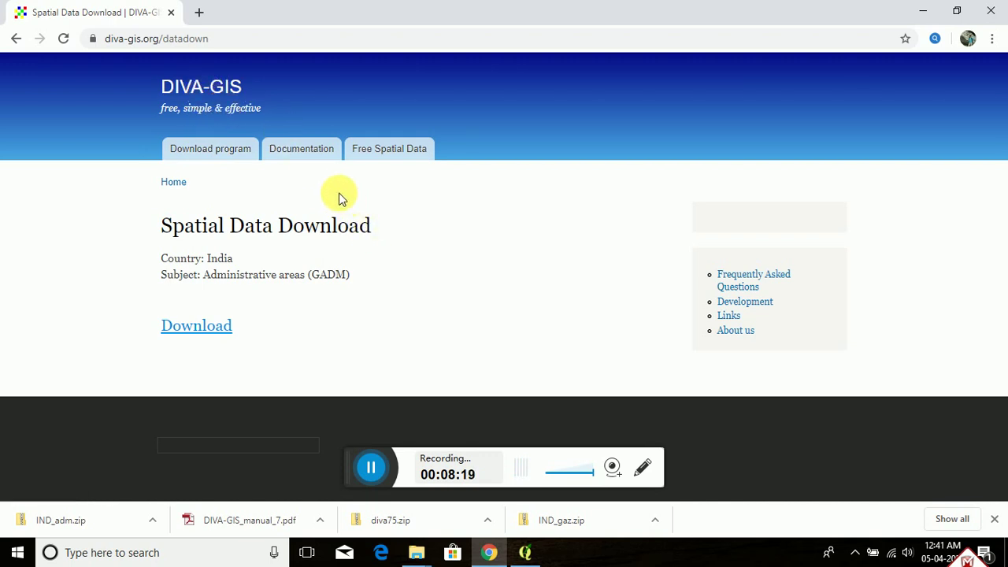
pyautogui.click(18, 39)
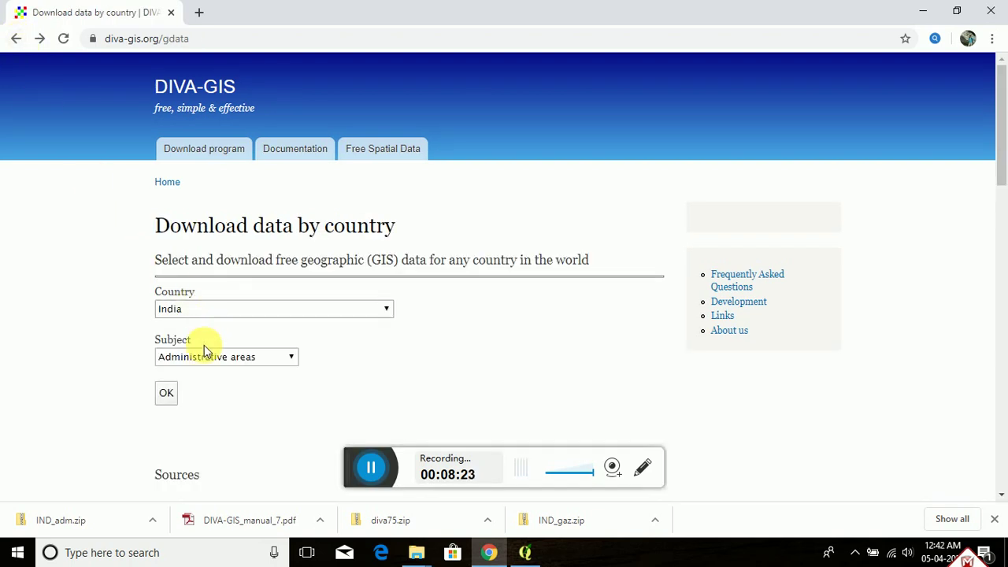
# Step: Dismiss the Subject list unchanged and return to DIVA-GIS's Free Spatial Data page
pyautogui.click(289, 359)
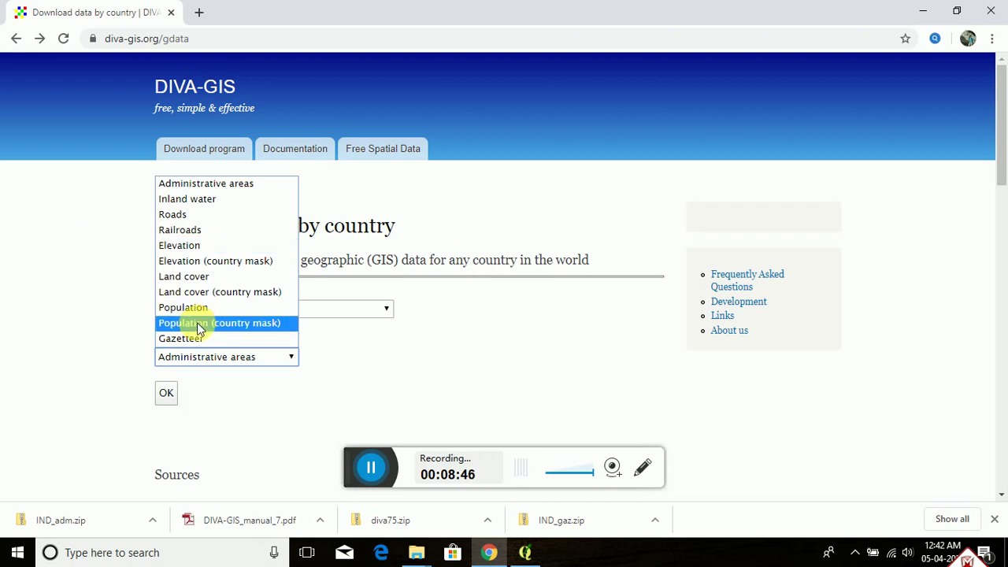
pyautogui.press('Escape')
pyautogui.hotkey('alt', 'Left')
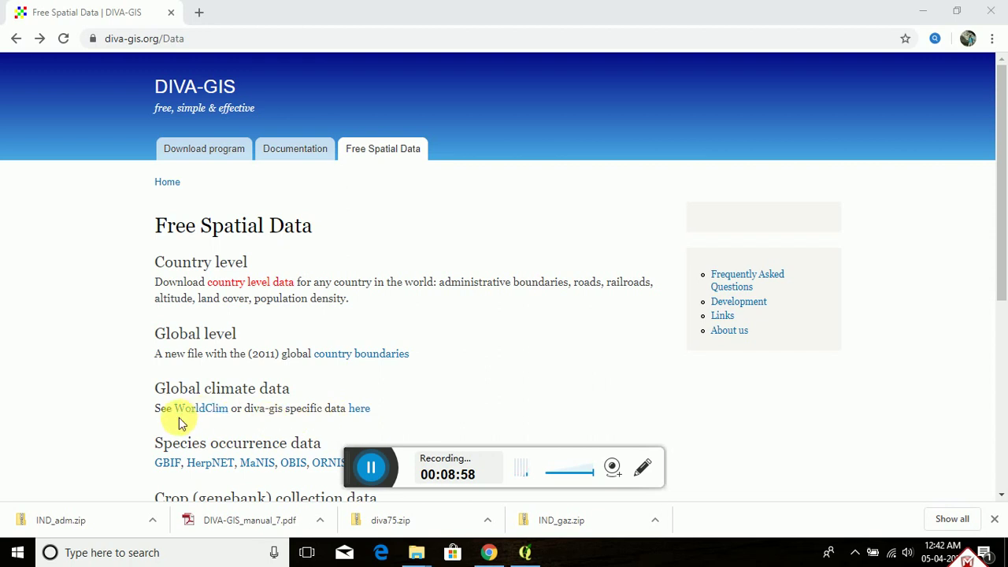
# Step: Scroll through the free data sources, including WorldClim climate and 90 meter elevation data
pyautogui.scroll(-3, 234, 378)
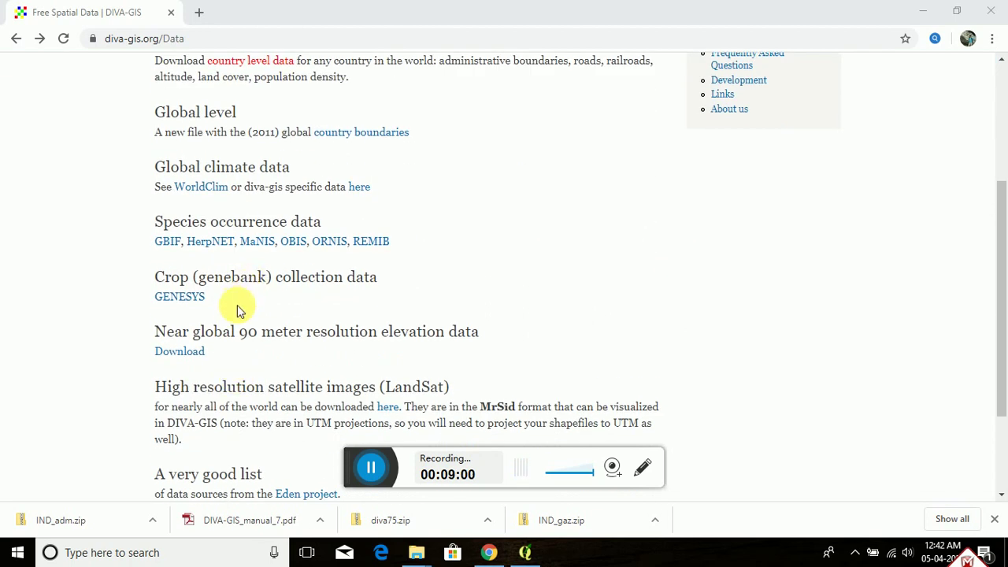
pyautogui.scroll(1, 237, 305)
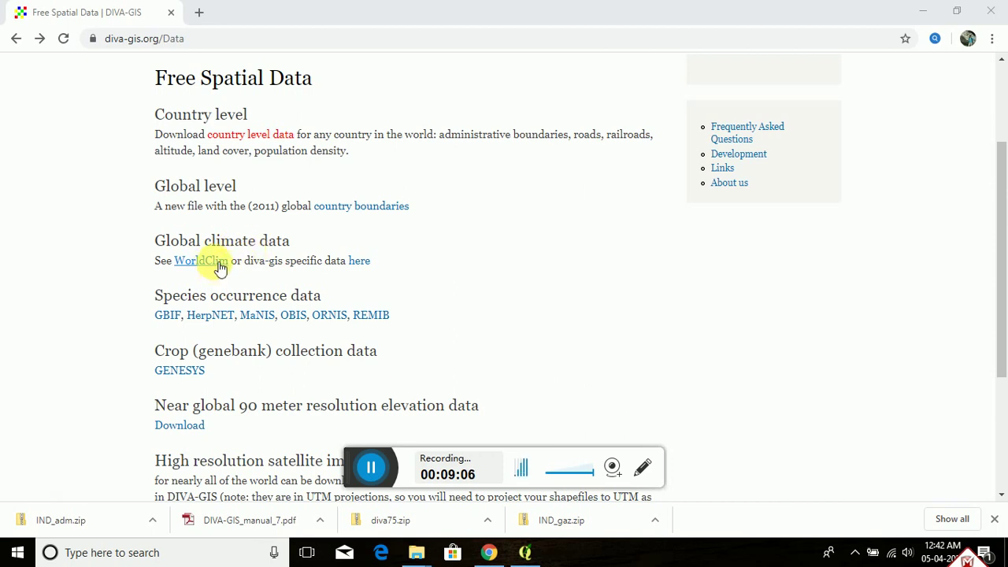
pyautogui.scroll(2, 181, 226)
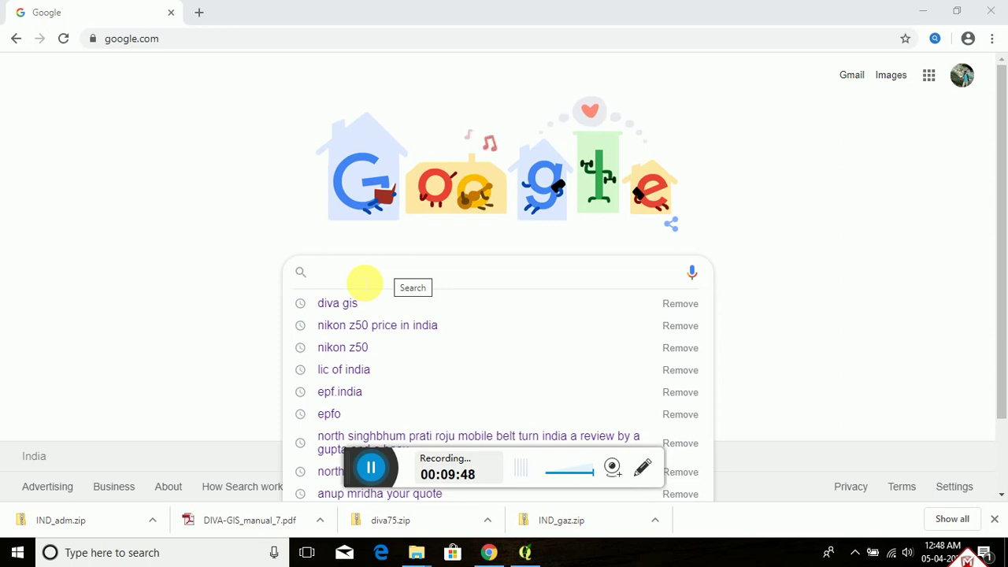
# Step: Run a Google search for 'GADM.ORG'
pyautogui.click(365, 281)
pyautogui.write('GA')
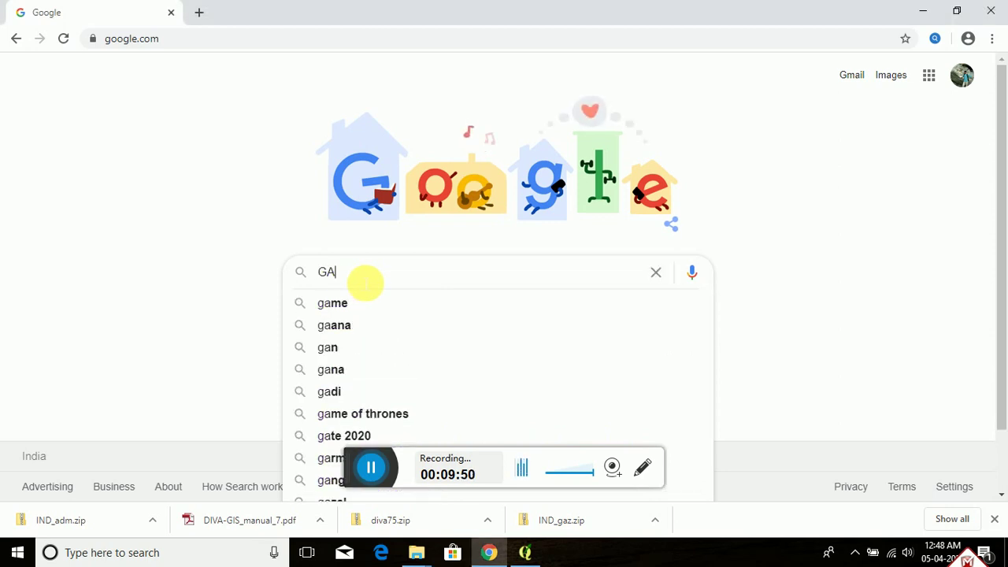
pyautogui.write('DM.ORG')
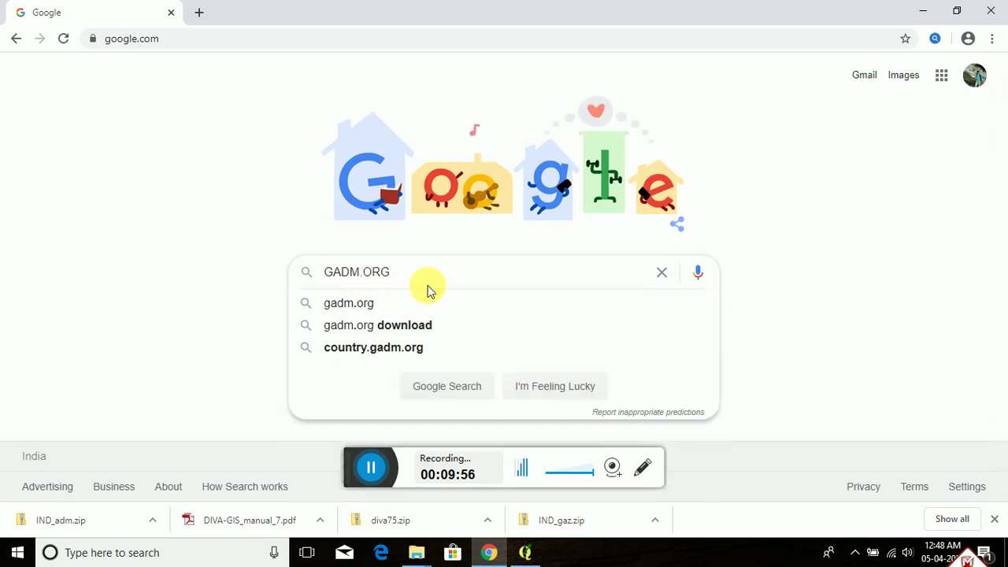
pyautogui.press('Return')
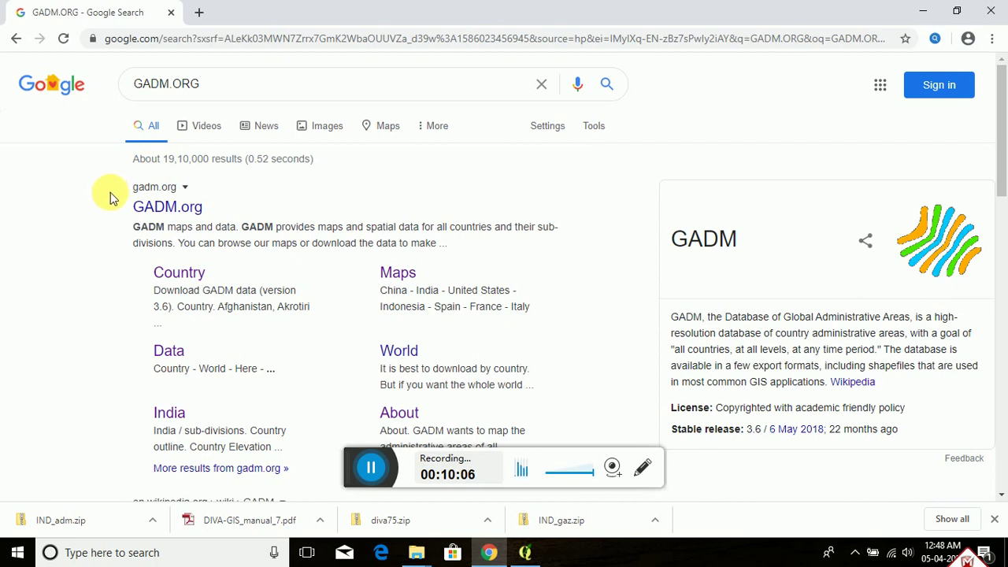
# Step: Open the gadm.org result and go to its Data section for version 3.6 downloads
pyautogui.click(142, 208)
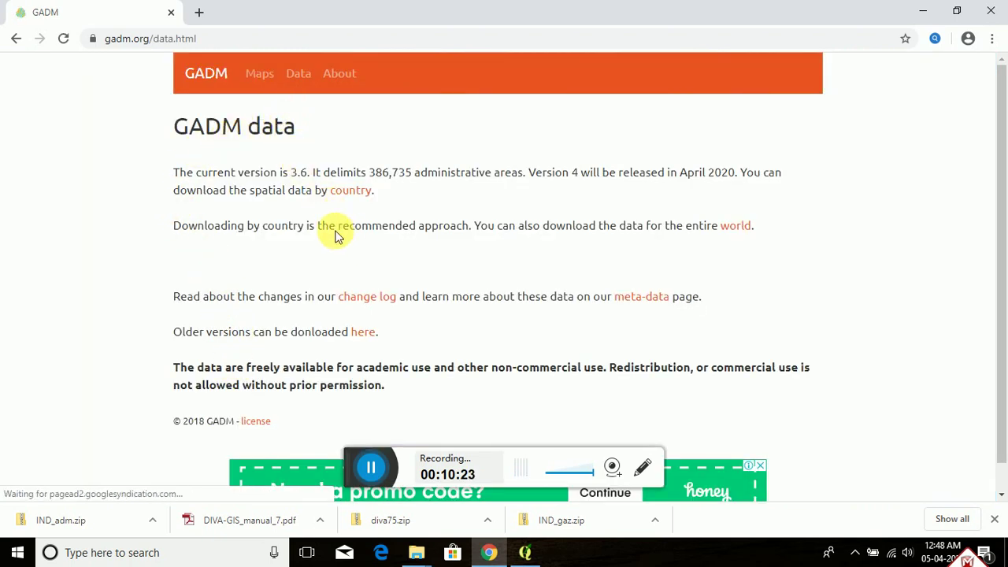
pyautogui.click(302, 78)
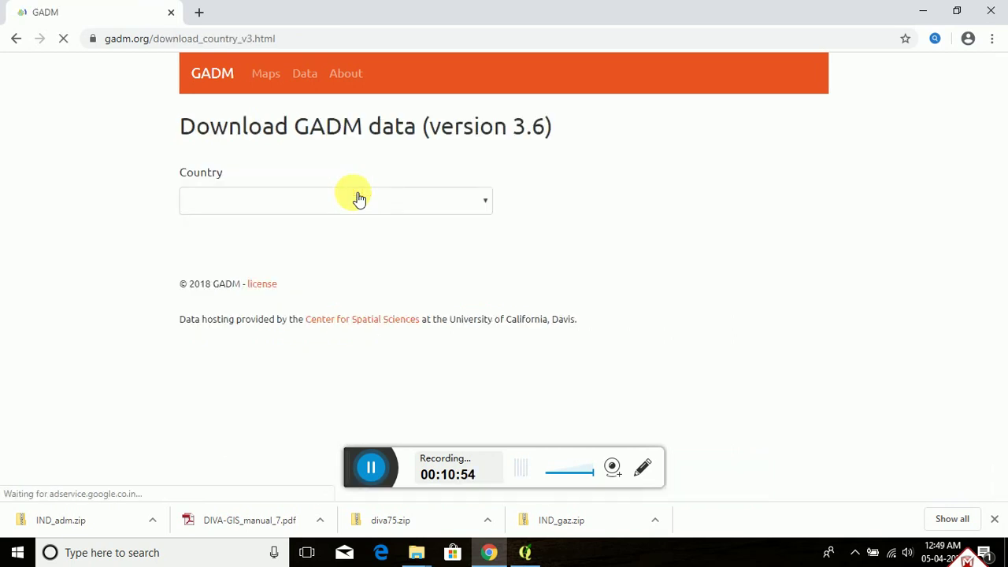
# Step: Select India as the country and download its shapefile, gadm36_IND_shp.zip
pyautogui.click(486, 204)
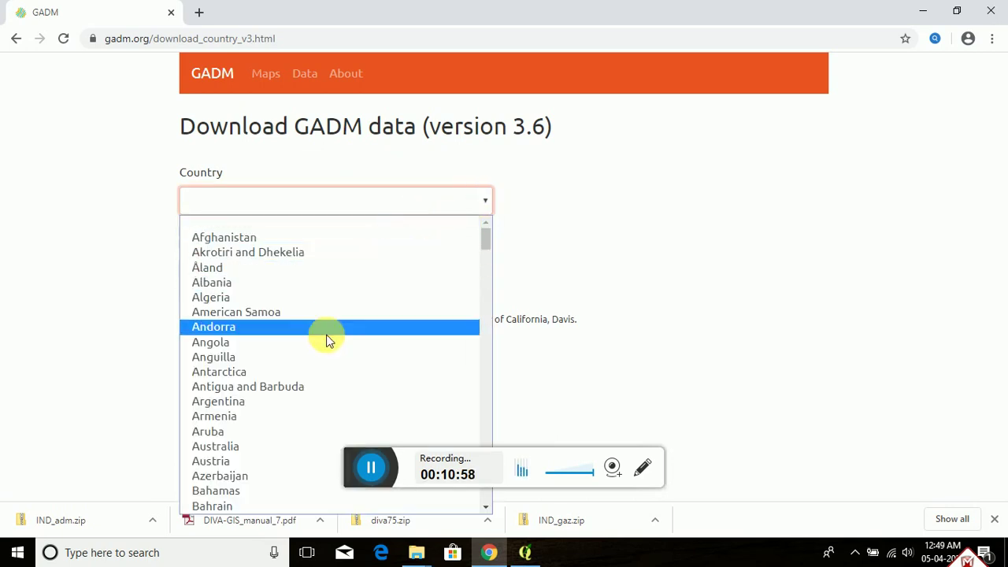
pyautogui.scroll(-5, 322, 356)
pyautogui.scroll(-2, 268, 465)
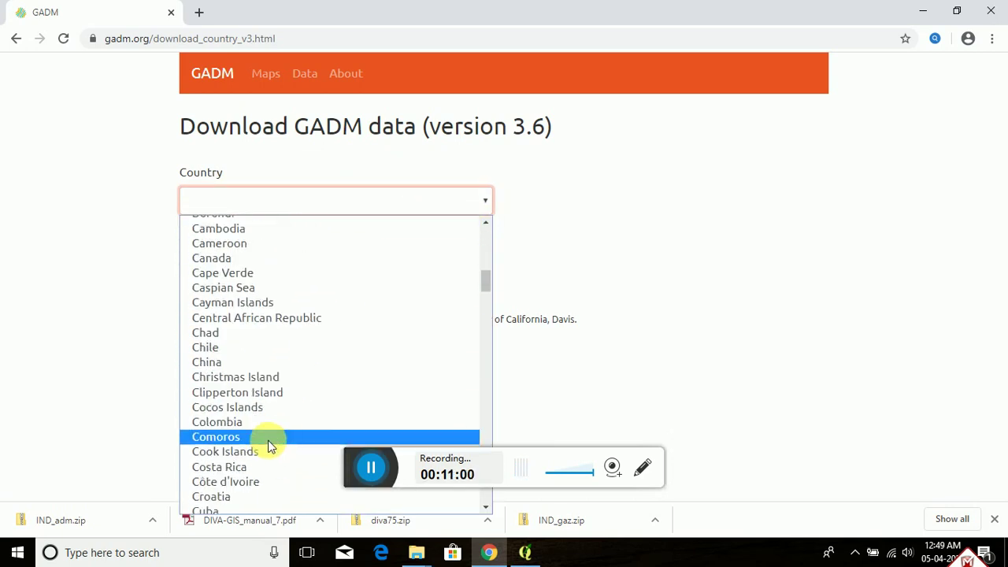
pyautogui.press('i')
pyautogui.press('n')
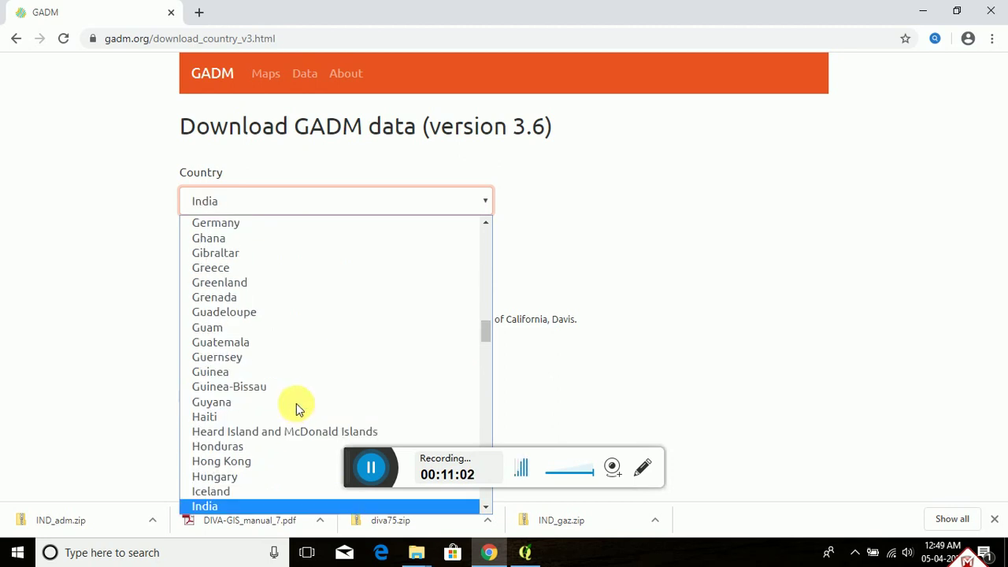
pyautogui.click(230, 201)
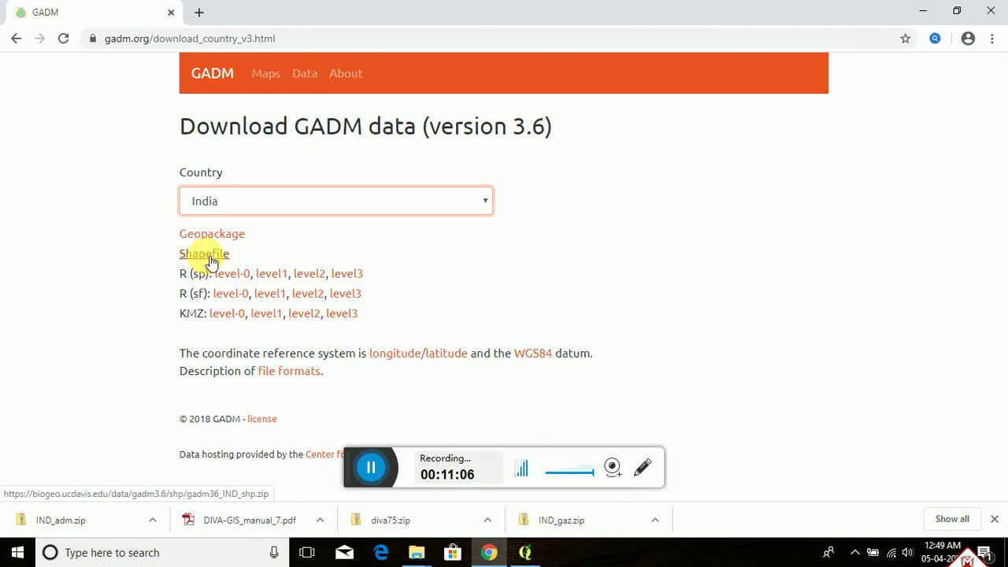
pyautogui.click(210, 254)
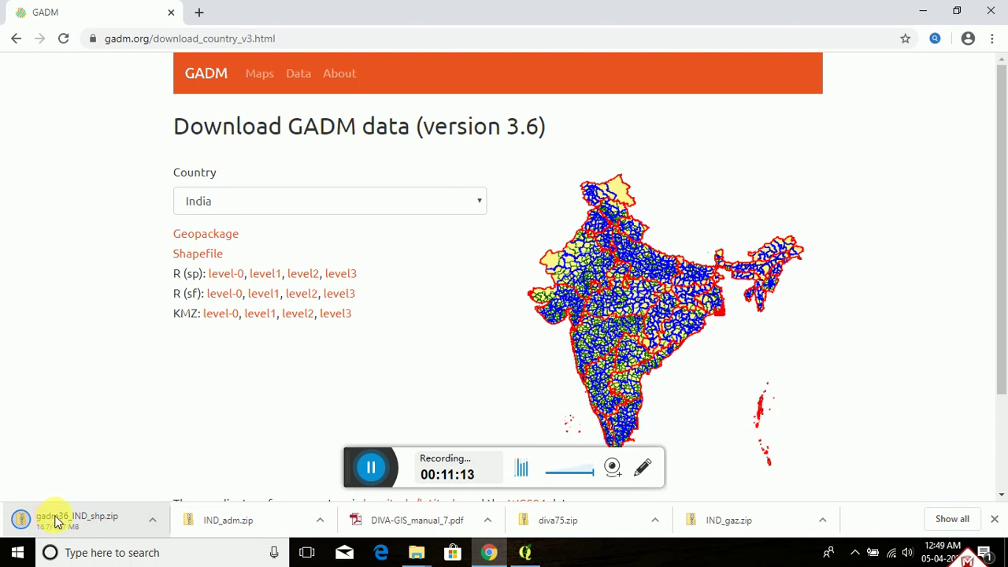
# Step: Reveal the downloaded 16.7 MB gadm36_IND_shp.zip in the Downloads folder
pyautogui.click(93, 530)
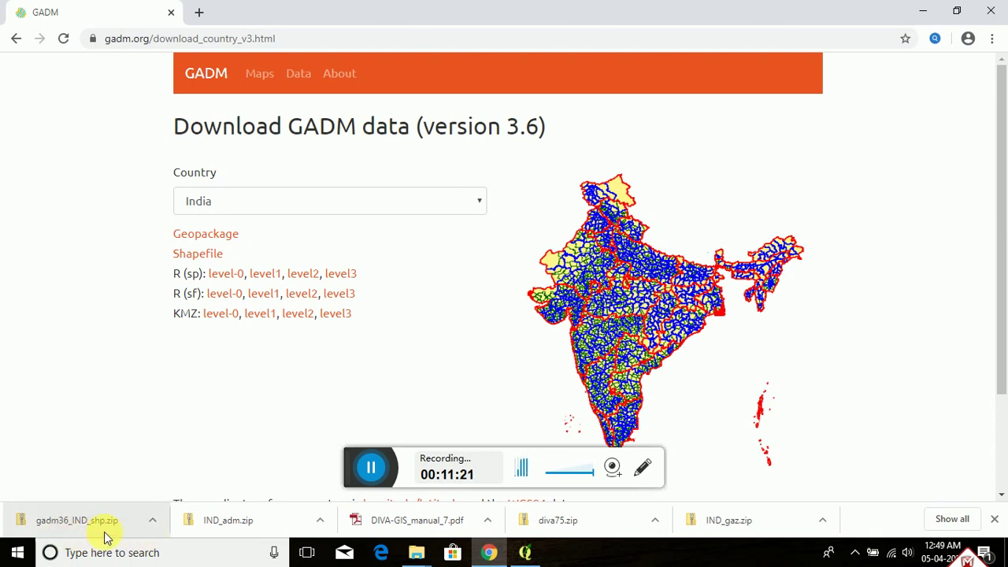
pyautogui.click(152, 520)
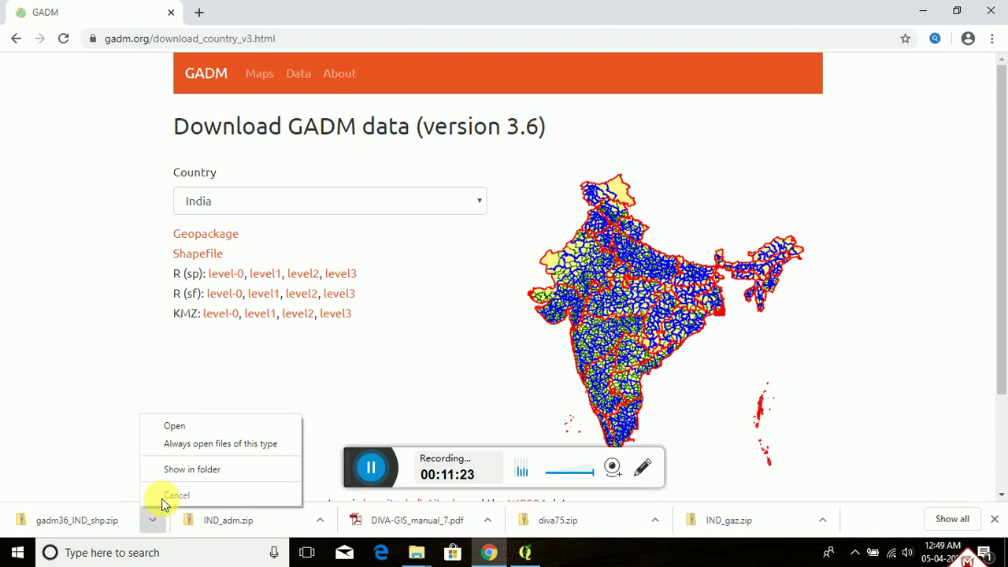
pyautogui.click(176, 471)
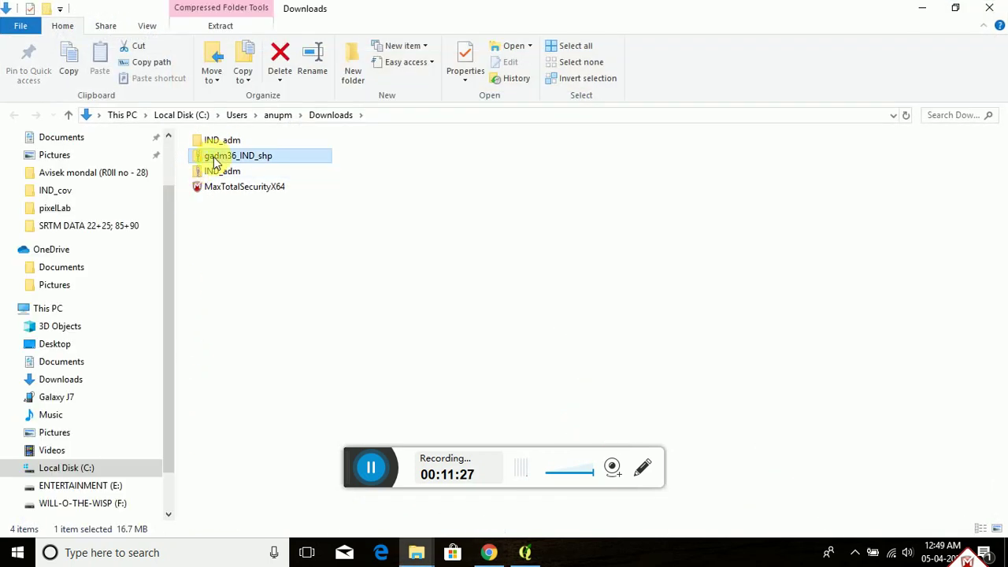
# Step: Extract gadm36_IND_shp.zip into a gadm36_IND_shp folder and return to Downloads
pyautogui.doubleClick(214, 158)
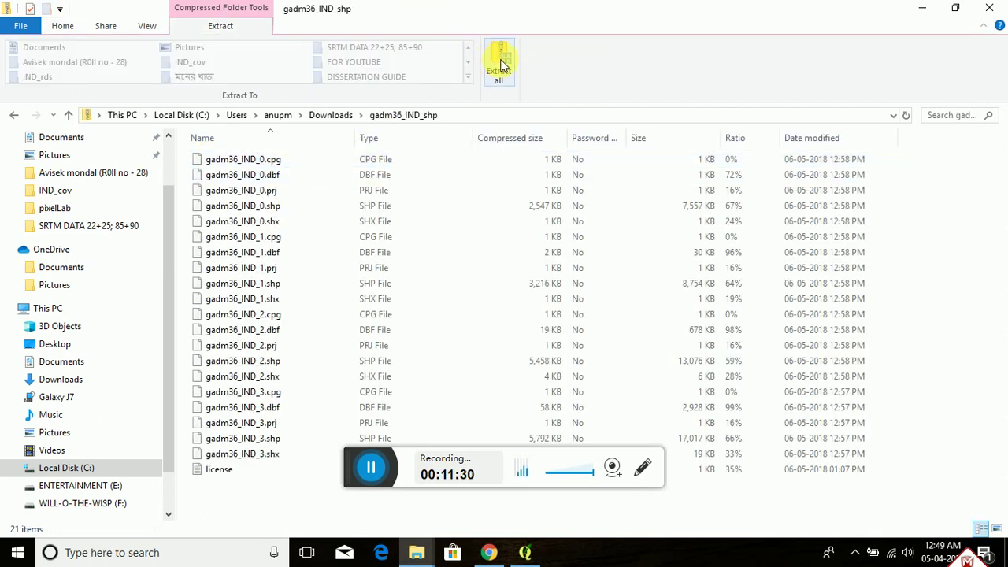
pyautogui.click(500, 66)
pyautogui.click(500, 65)
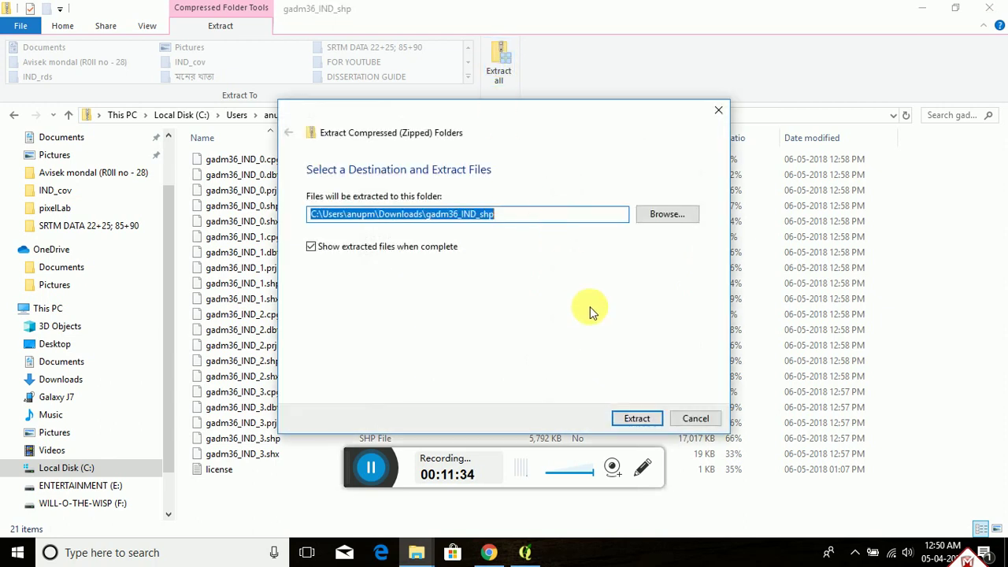
pyautogui.click(636, 419)
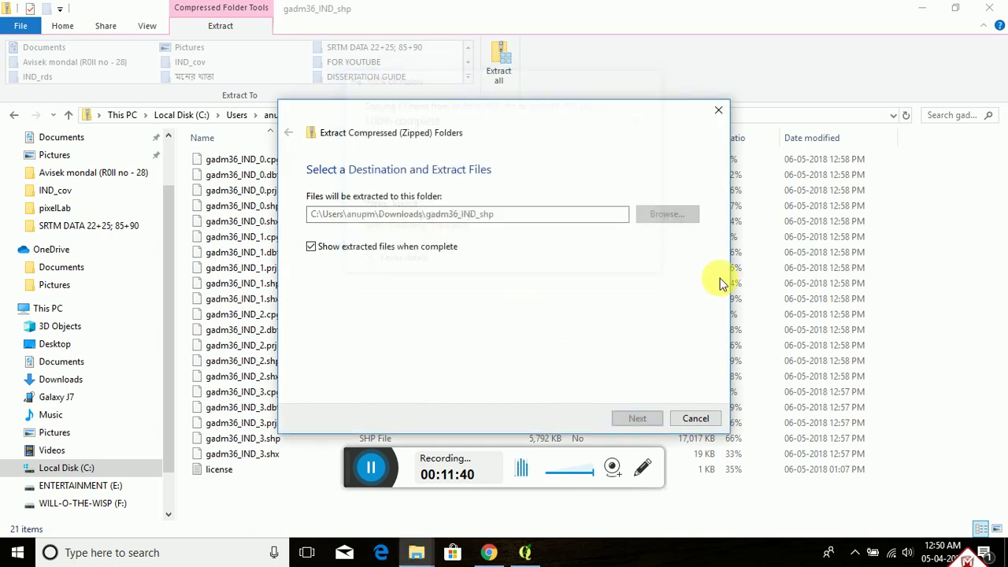
pyautogui.click(69, 116)
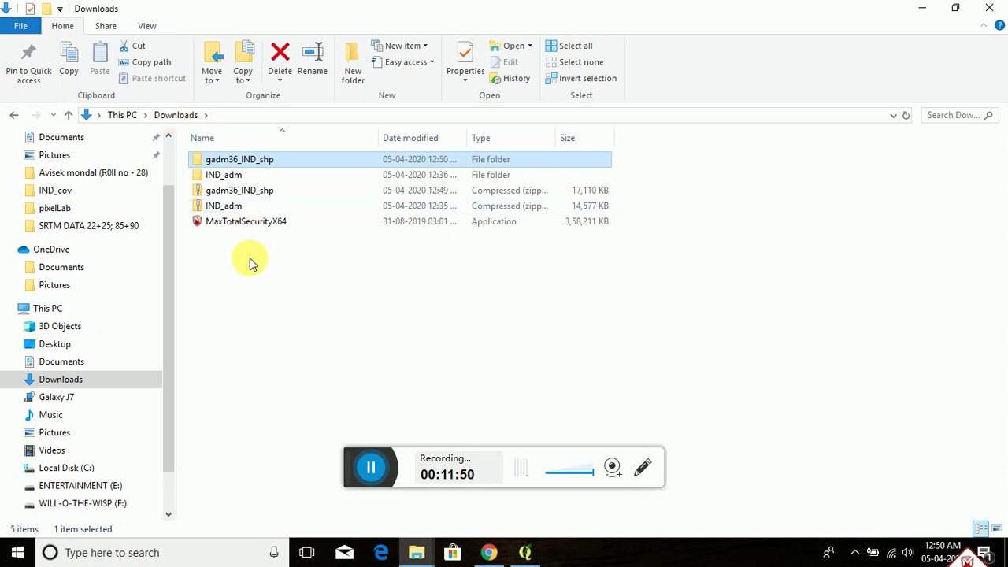
# Step: Open the gadm36_IND_shp folder to view its 21 shapefile parts, then switch back to QGIS
pyautogui.click(264, 273)
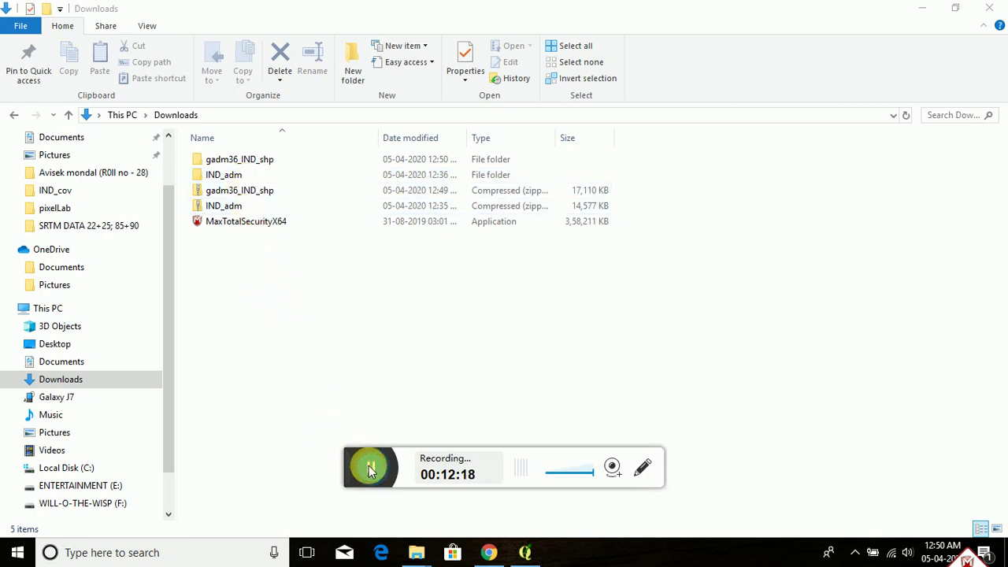
pyautogui.doubleClick(249, 160)
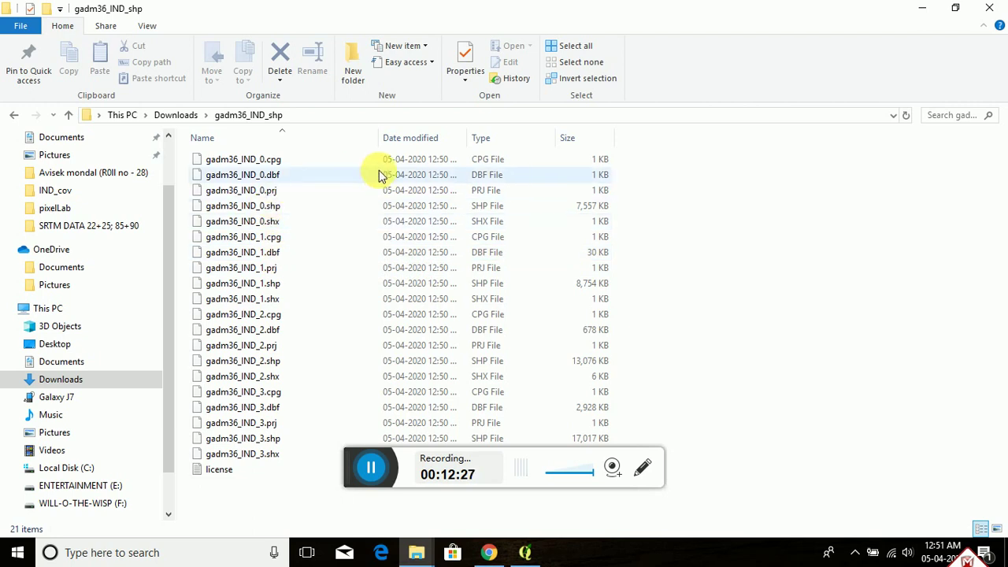
pyautogui.moveTo(527, 560)
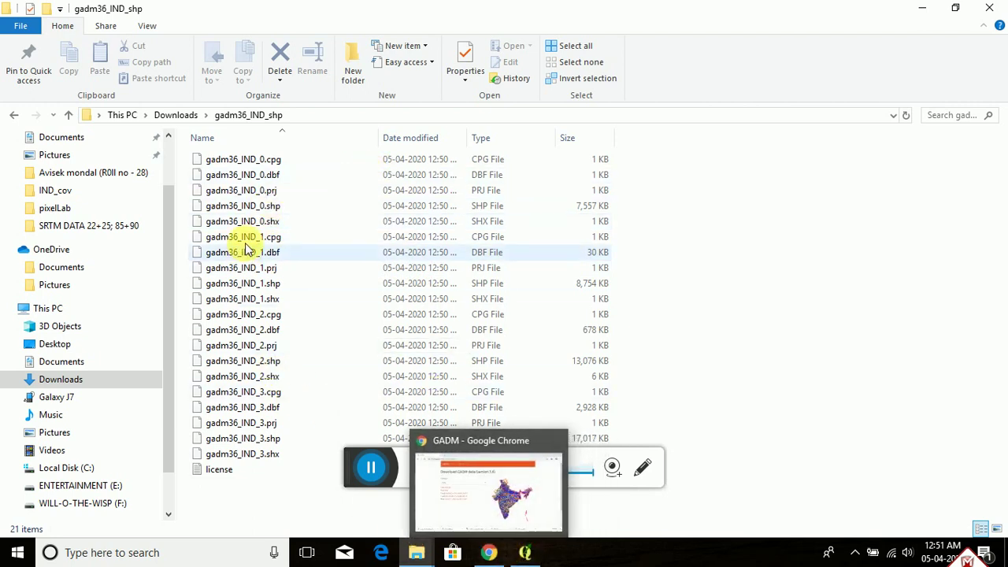
pyautogui.click(527, 553)
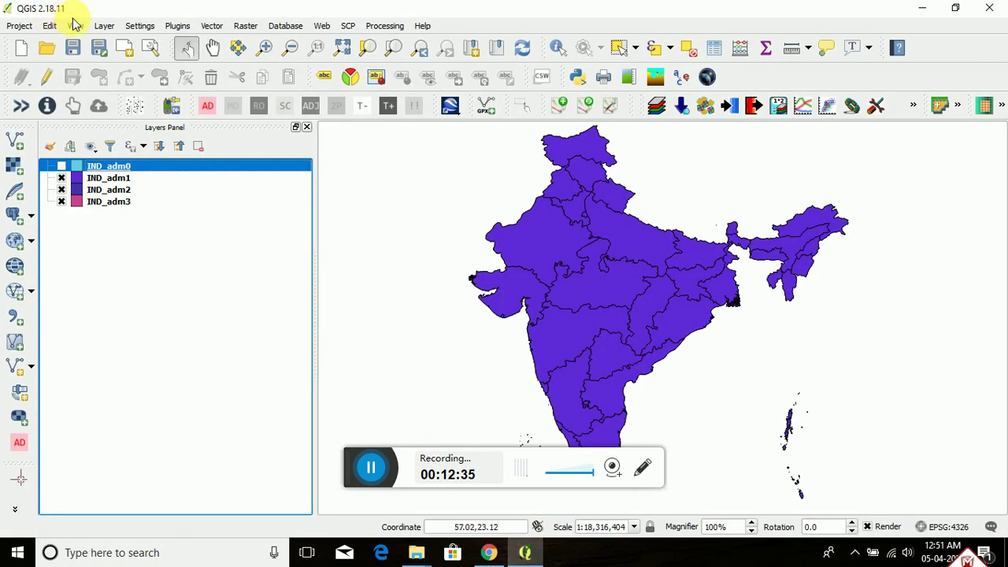
# Step: Choose Downloads\gadm36_IND_shp\gadm36_IND_1.shp as the Add Vector Layer dataset
pyautogui.click(103, 26)
pyautogui.moveTo(128, 53)
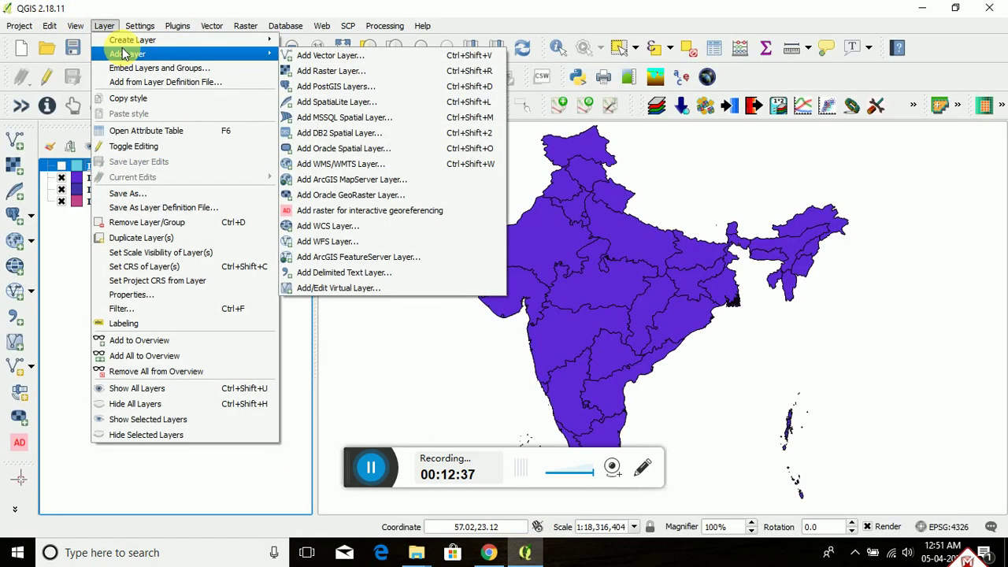
pyautogui.click(327, 56)
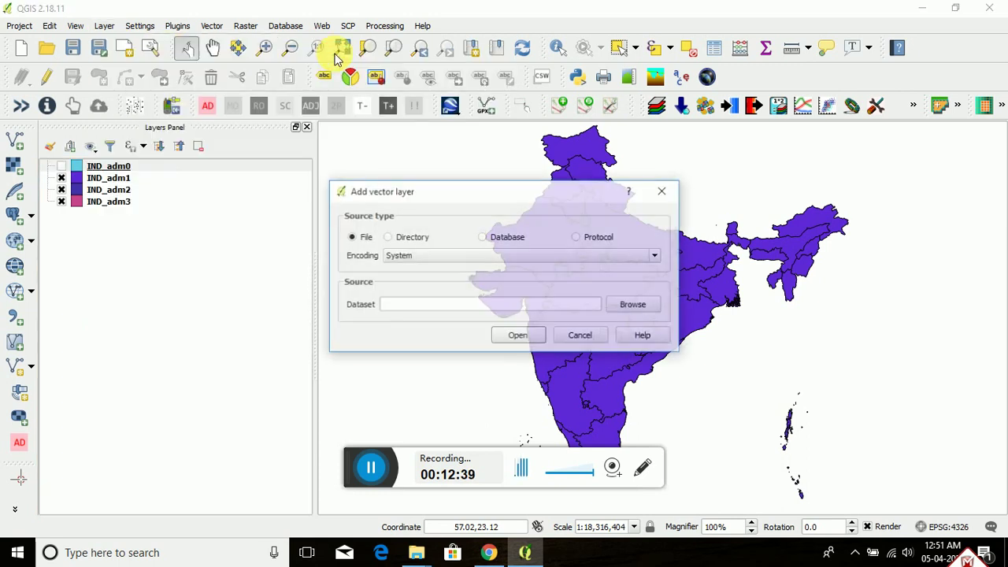
pyautogui.click(626, 307)
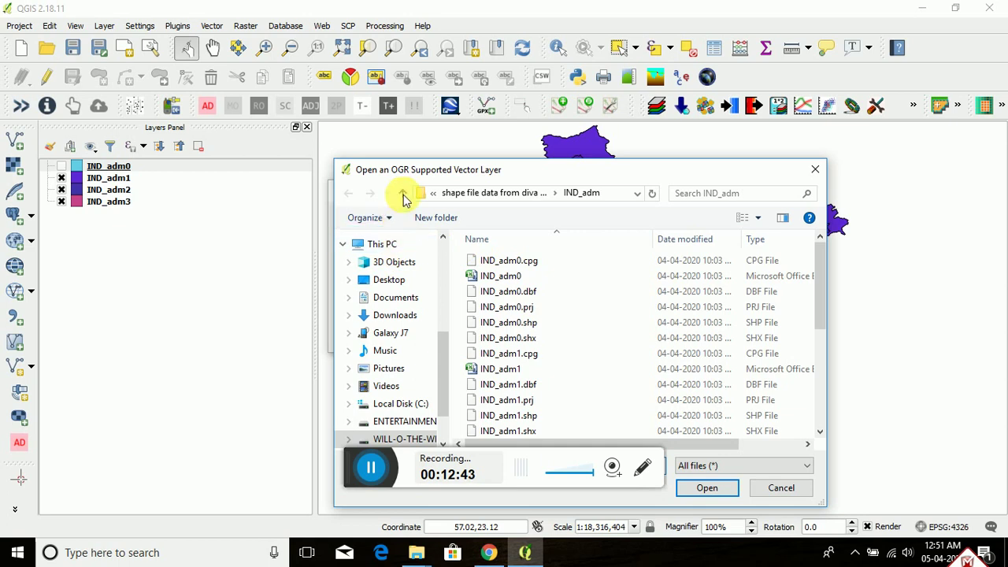
pyautogui.click(401, 195)
pyautogui.click(403, 195)
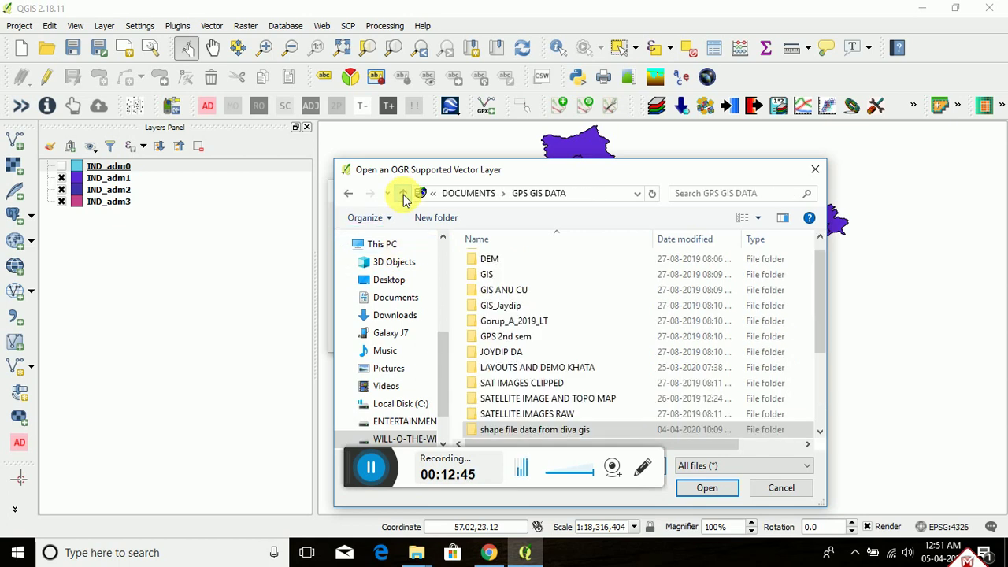
pyautogui.click(392, 315)
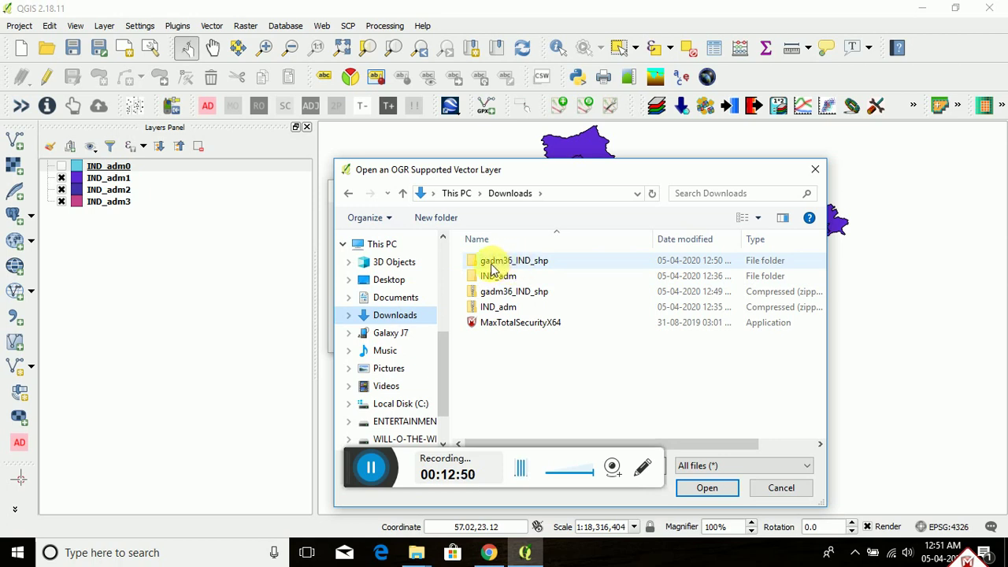
pyautogui.doubleClick(535, 262)
pyautogui.scroll(-1, 565, 294)
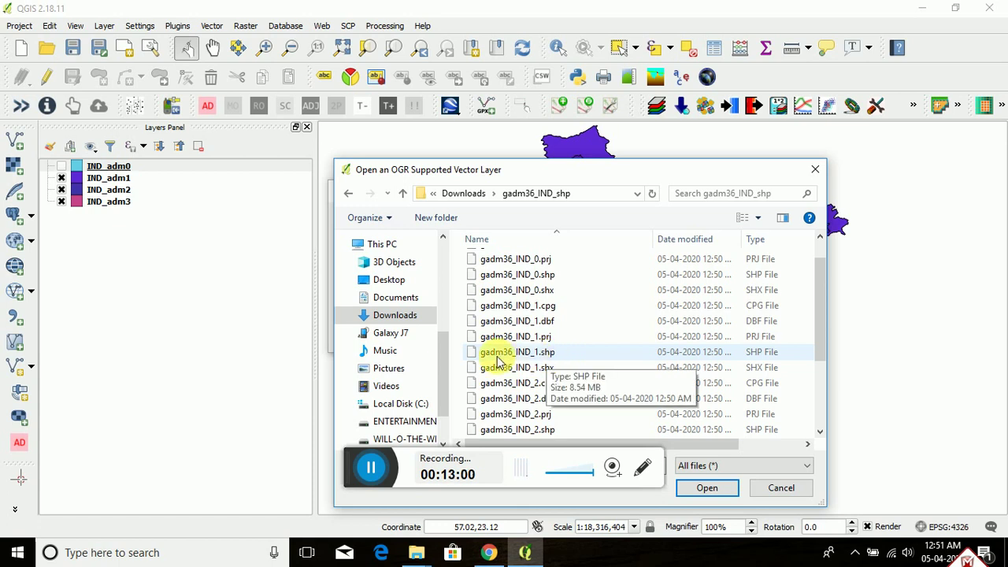
pyautogui.click(553, 356)
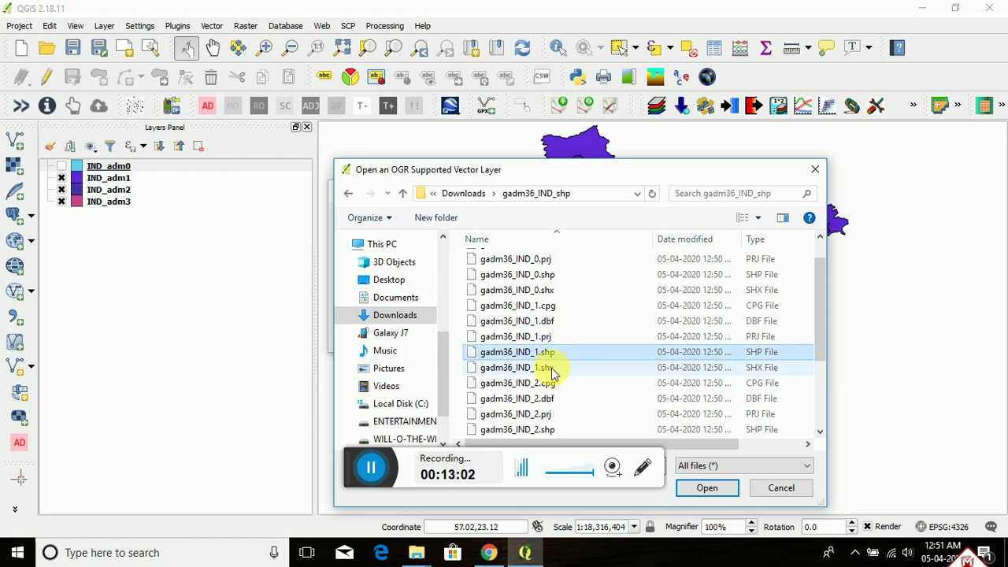
pyautogui.click(707, 490)
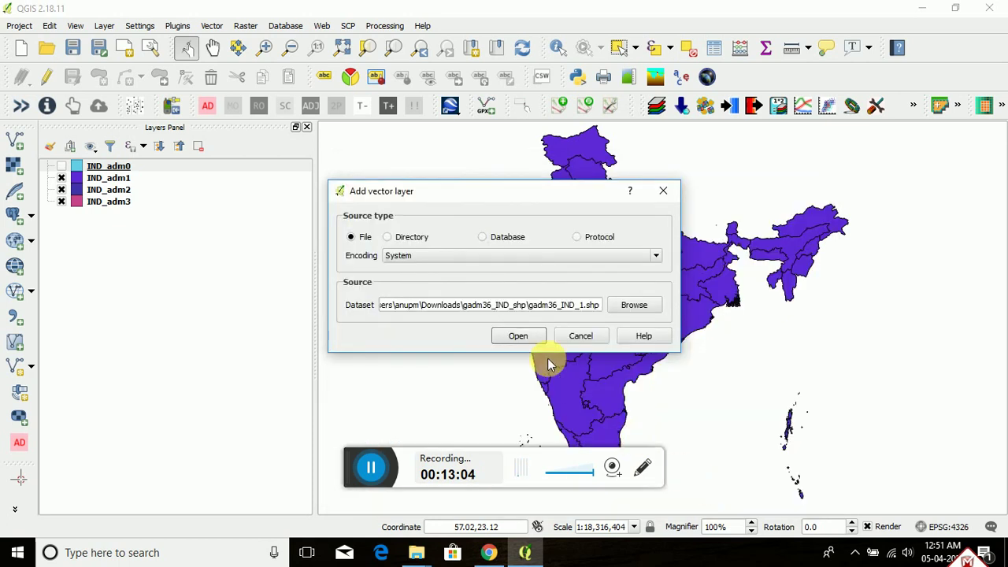
# Step: Load gadm36_IND_1, hide the IND_adm layers, and pan the map to centre India
pyautogui.click(517, 337)
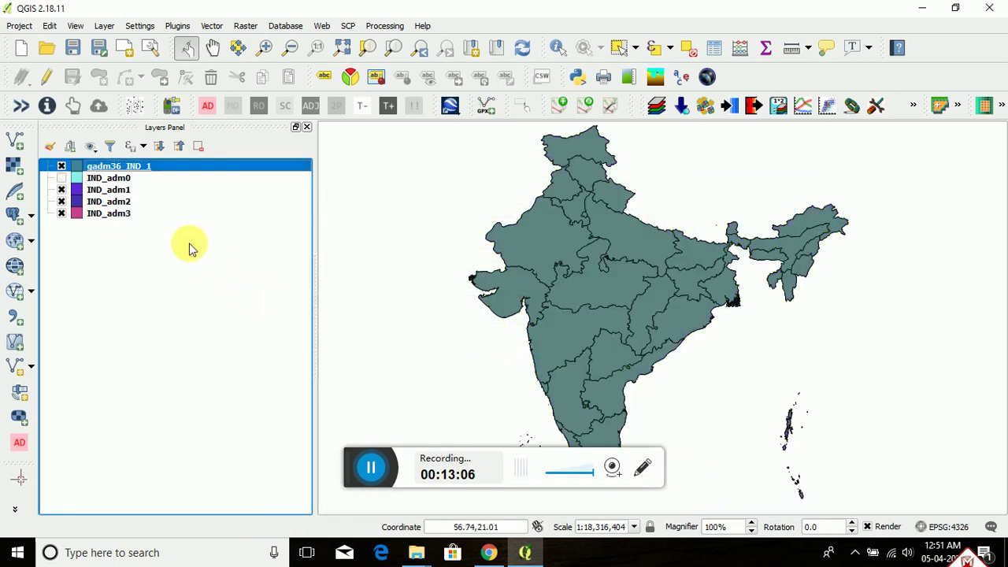
pyautogui.click(63, 191)
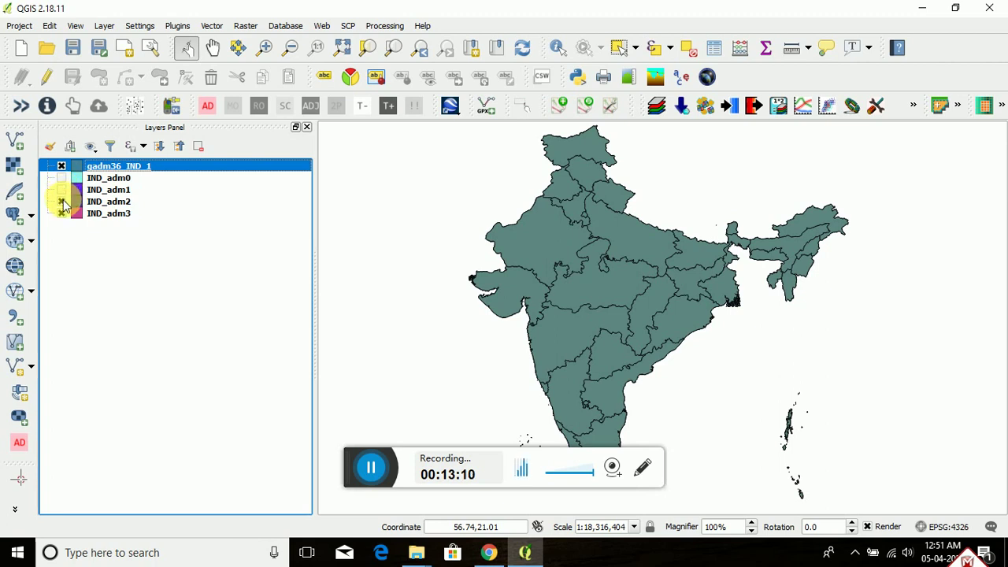
pyautogui.click(62, 203)
pyautogui.click(62, 212)
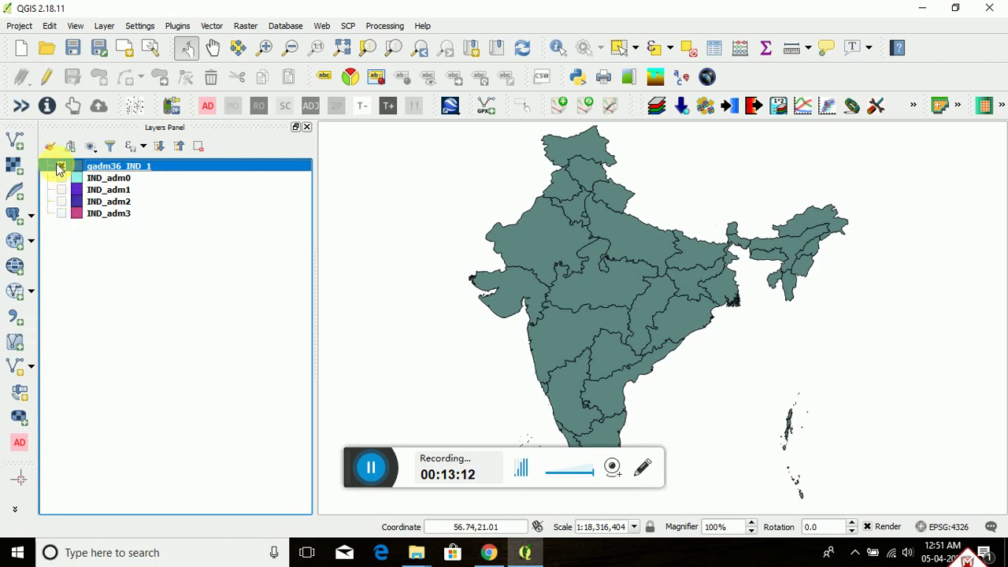
pyautogui.click(61, 167)
pyautogui.click(60, 167)
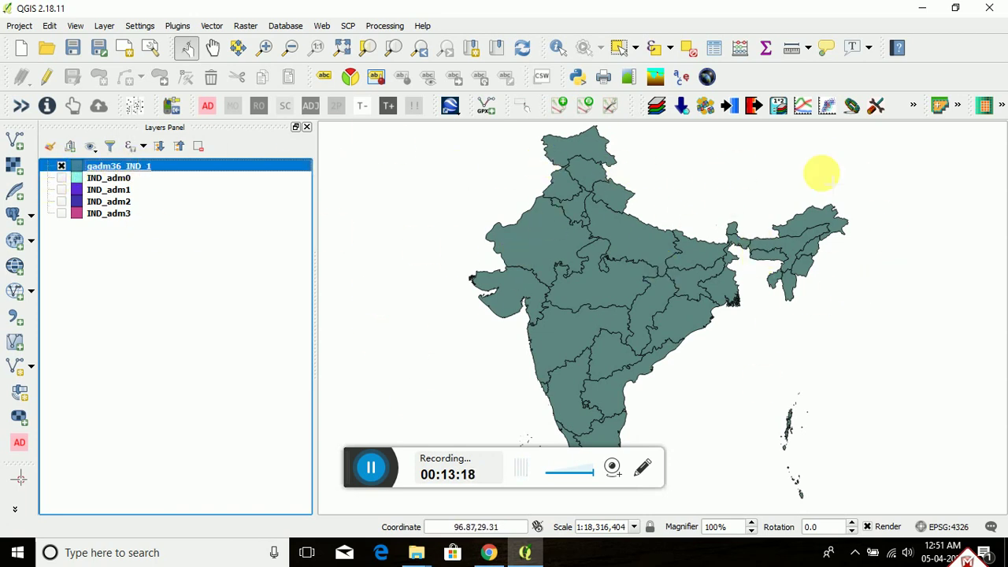
pyautogui.moveTo(630, 266); pyautogui.dragTo(554, 279)
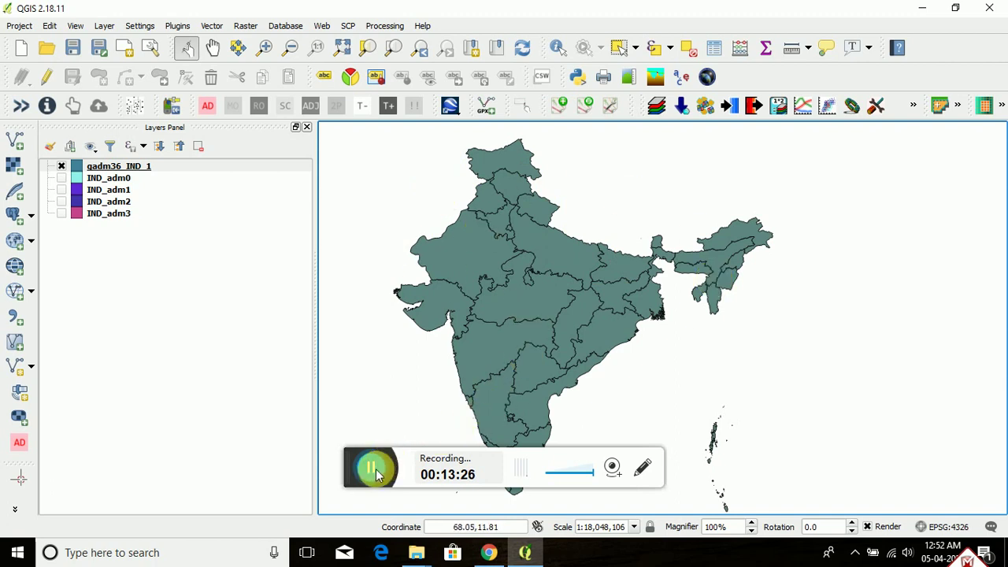
# Step: Return from the GADM download page to the GADM.ORG Google results and clear the search box
pyautogui.moveTo(493, 555)
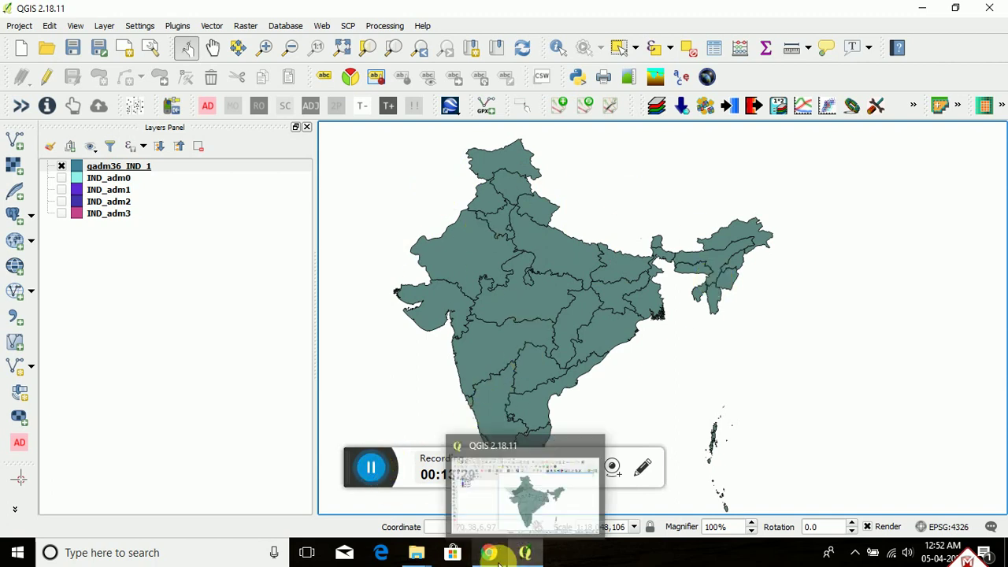
pyautogui.click(488, 556)
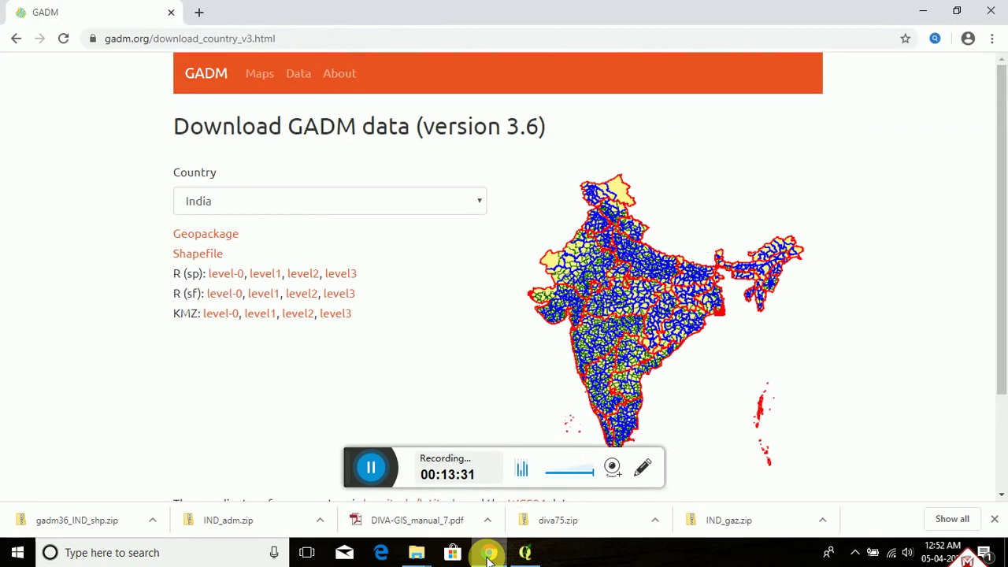
pyautogui.click(17, 38)
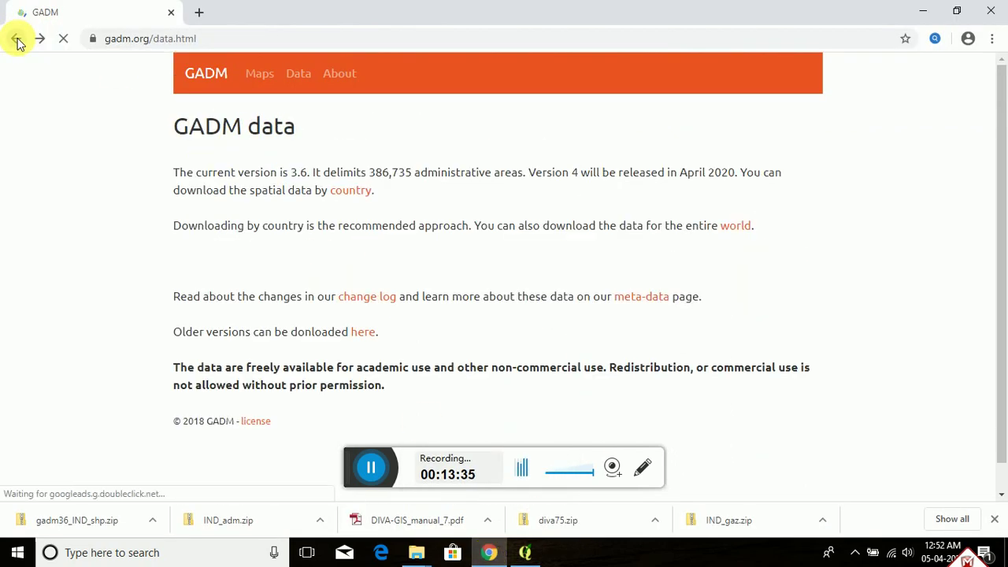
pyautogui.click(16, 38)
pyautogui.click(16, 38)
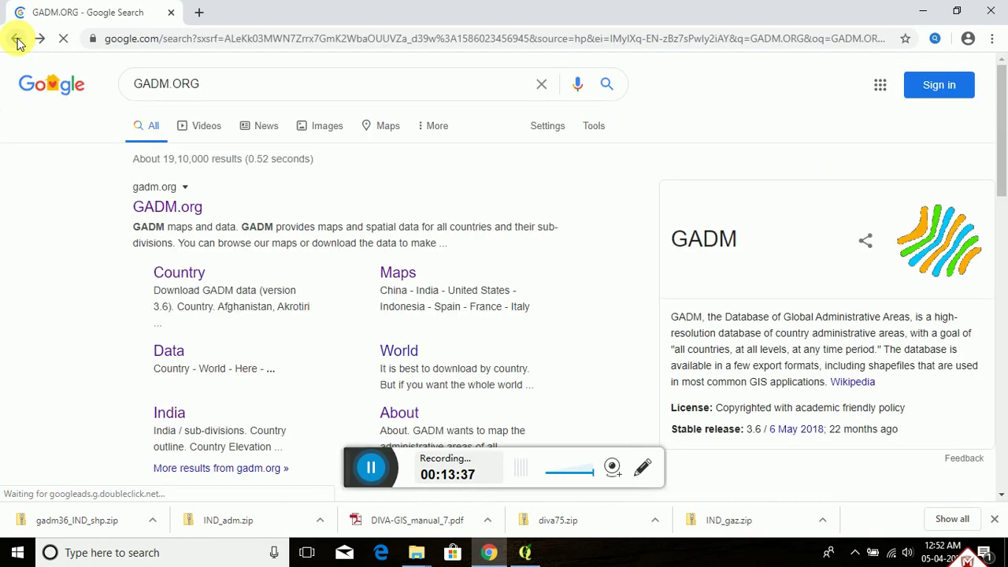
pyautogui.click(220, 86)
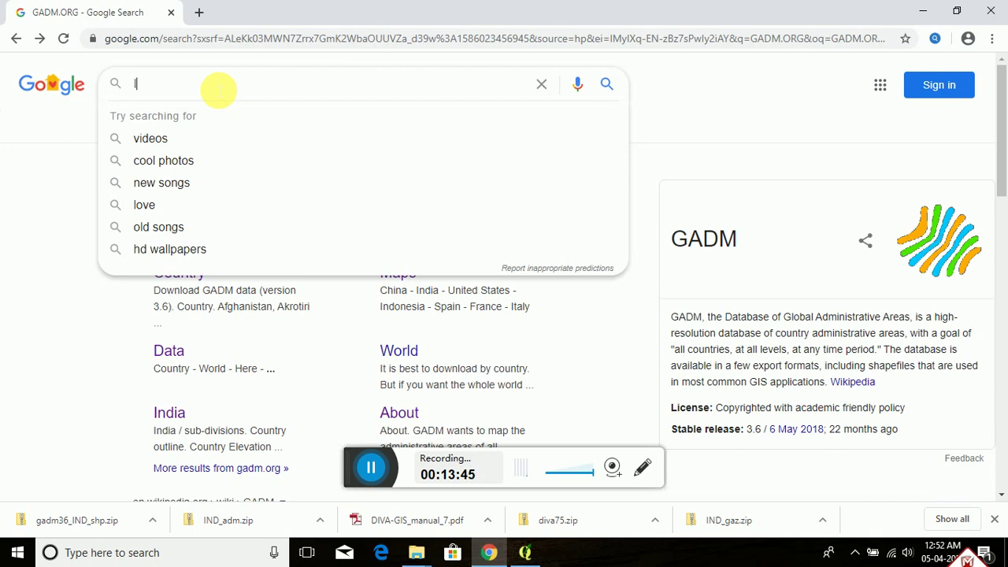
# Step: Search Google for 'IGIS SHAPEFILE DOWNLOAD' and open the IGIS Map free shapefile maps result
pyautogui.write('IGIS')
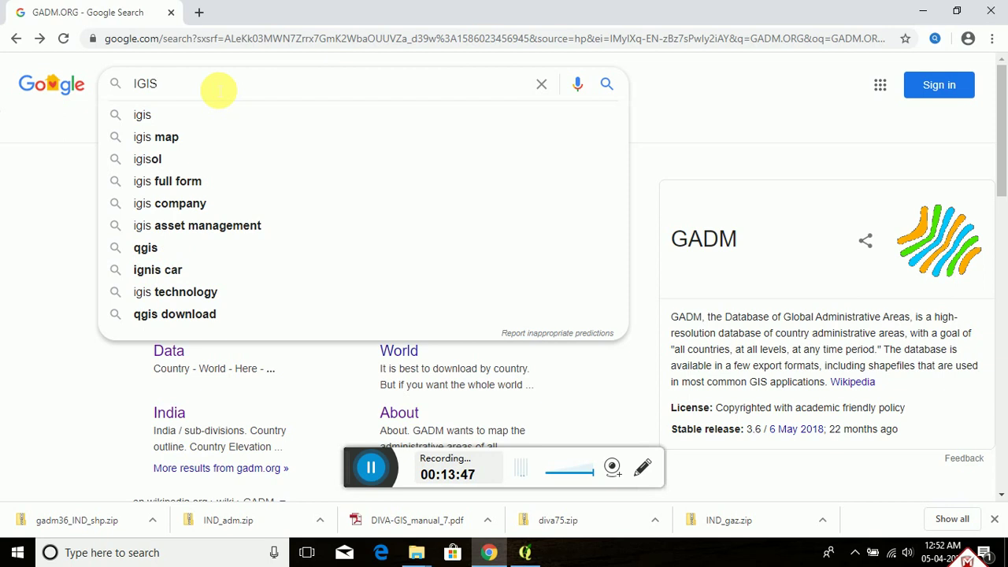
pyautogui.write(' SH')
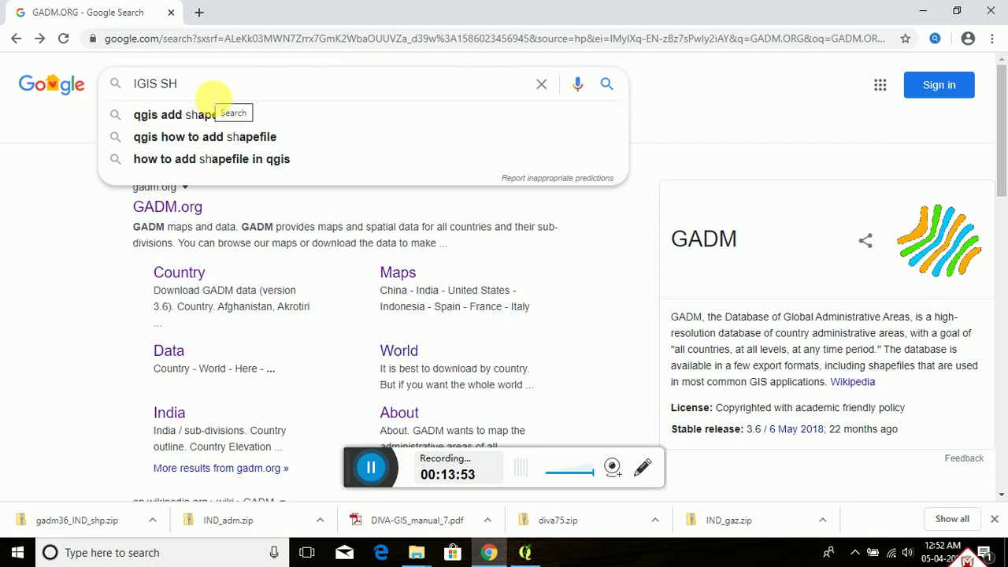
pyautogui.write('APE')
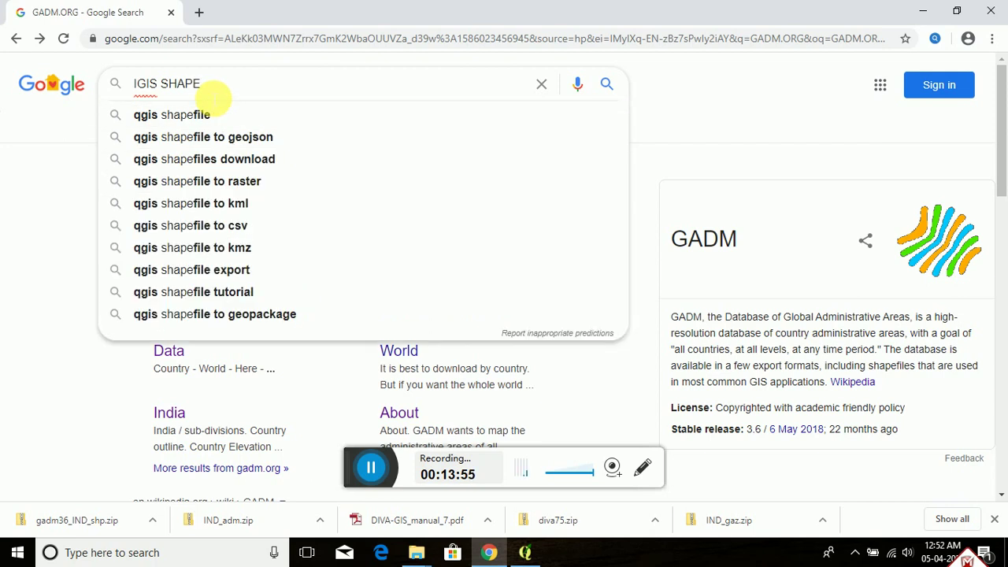
pyautogui.write('FILE DO')
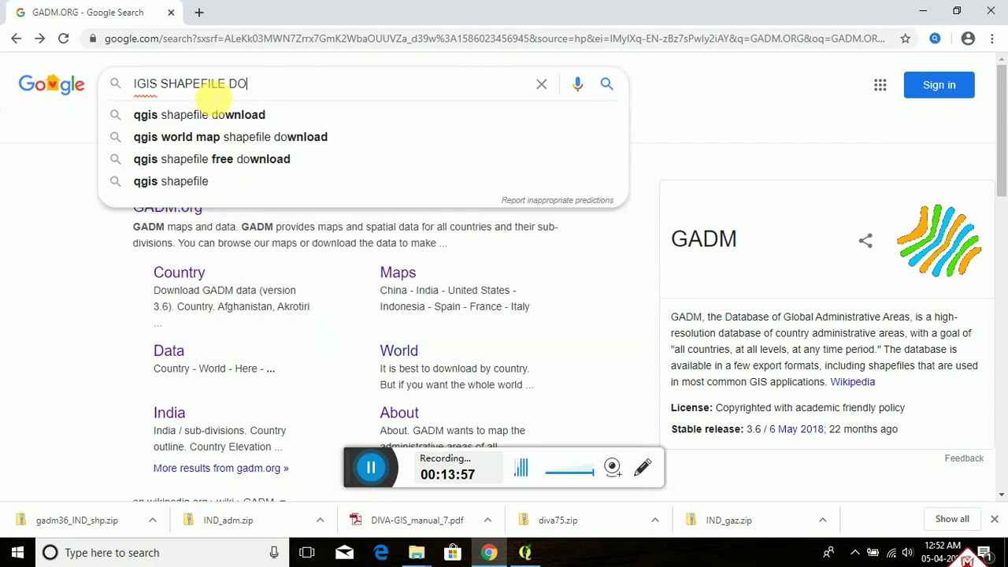
pyautogui.write('WNLOAD')
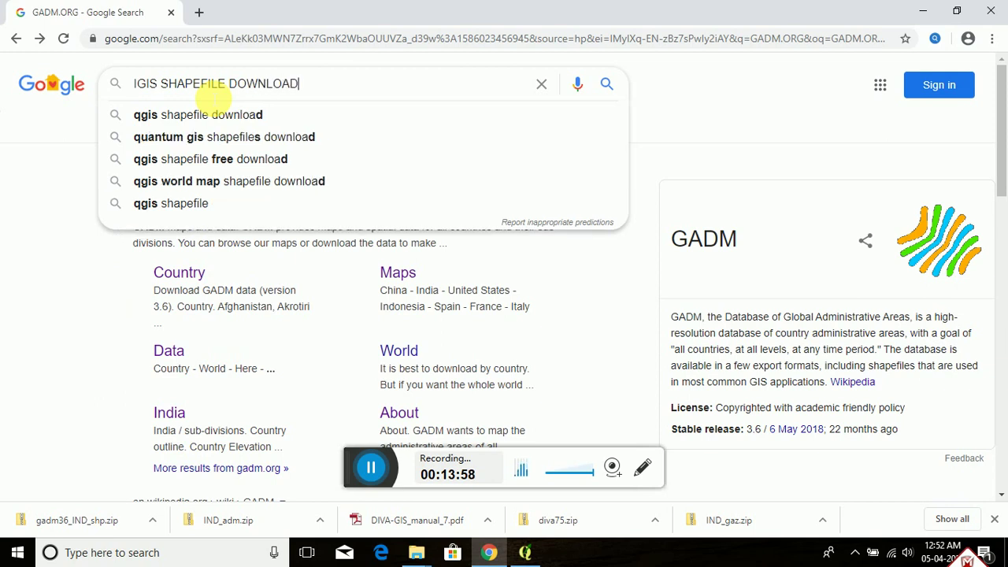
pyautogui.press('Return')
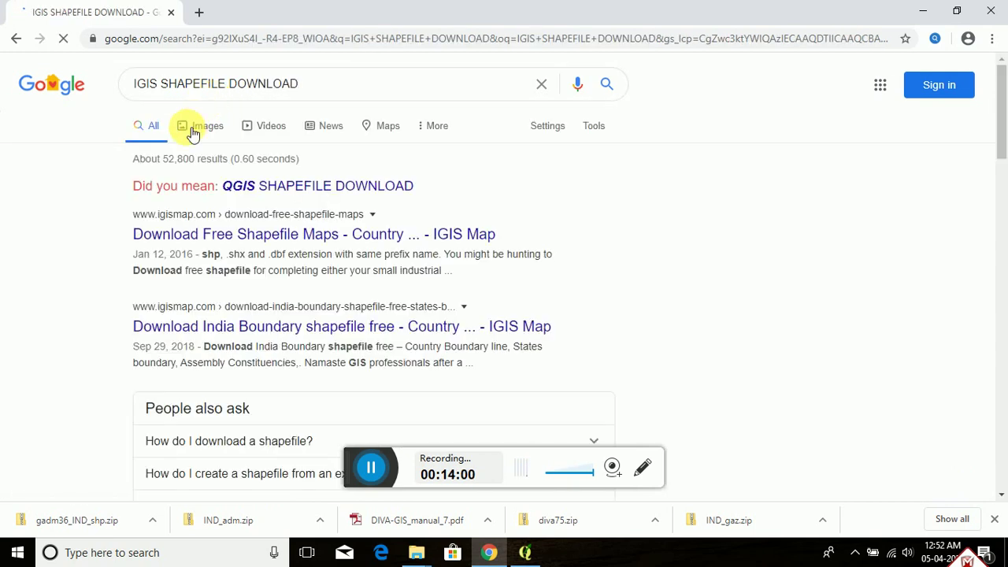
pyautogui.click(290, 240)
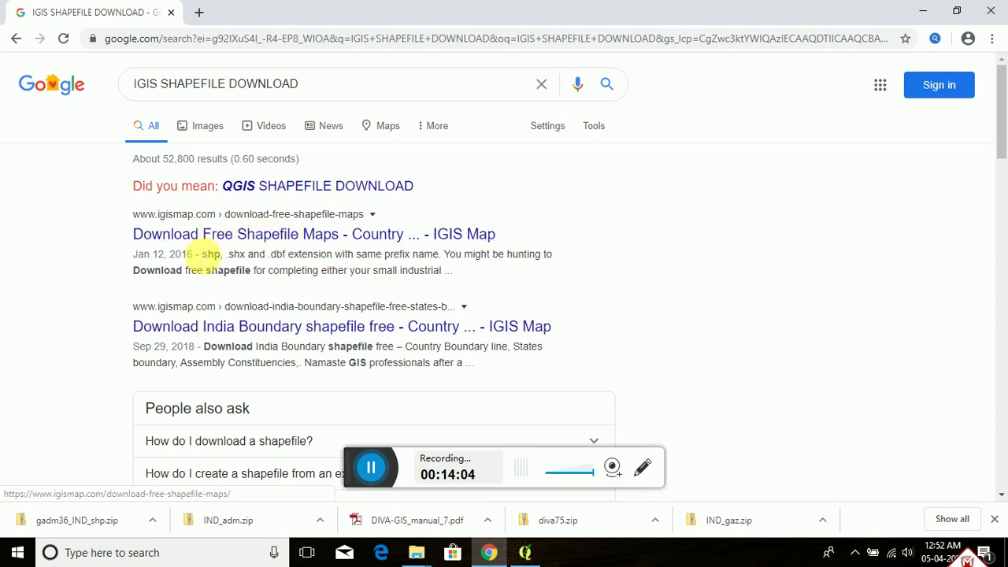
pyautogui.click(358, 464)
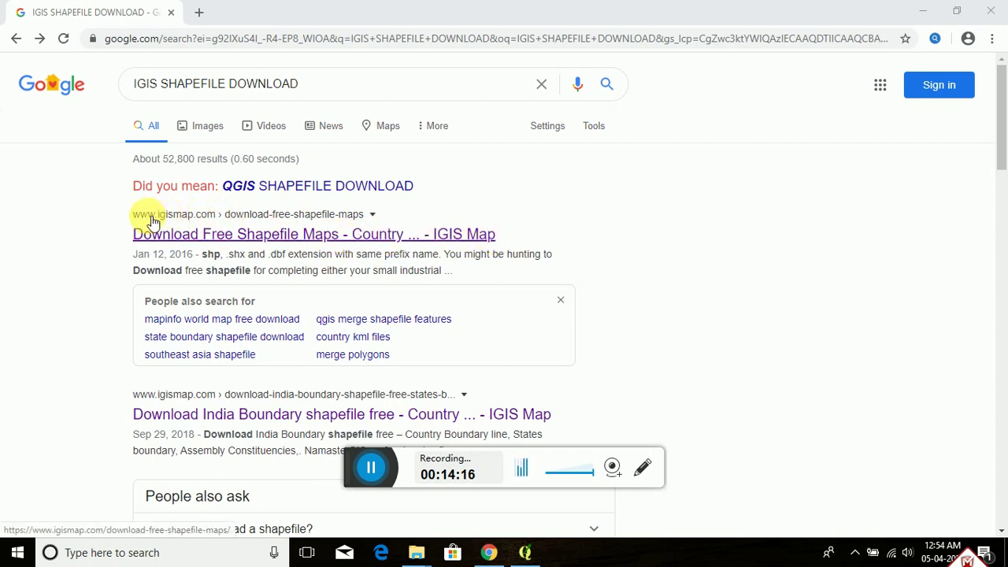
# Step: On IGIS Map's Download Free Shapefile Maps page, pick India from the country list
pyautogui.click(228, 238)
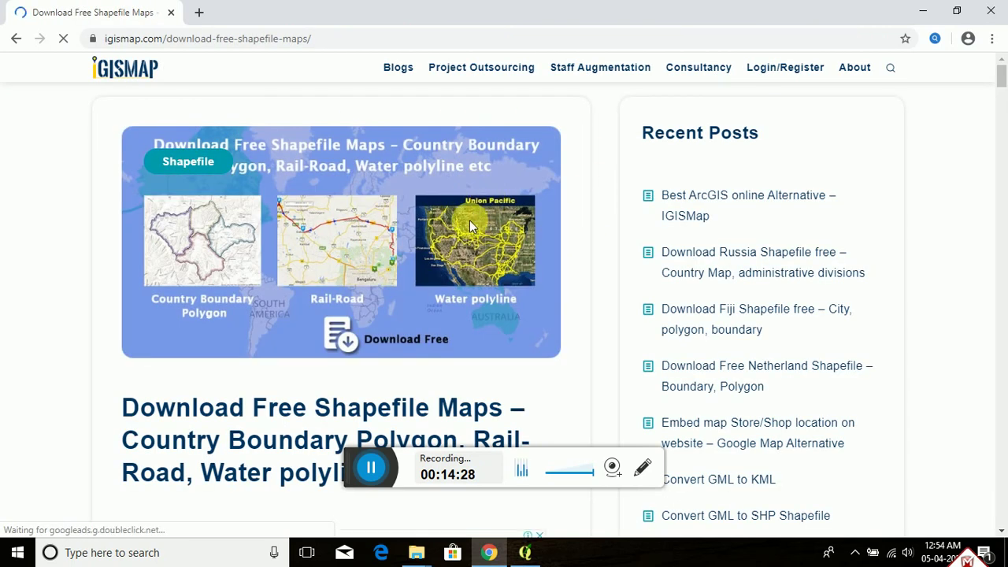
pyautogui.scroll(-3, 468, 218)
pyautogui.scroll(-6, 468, 220)
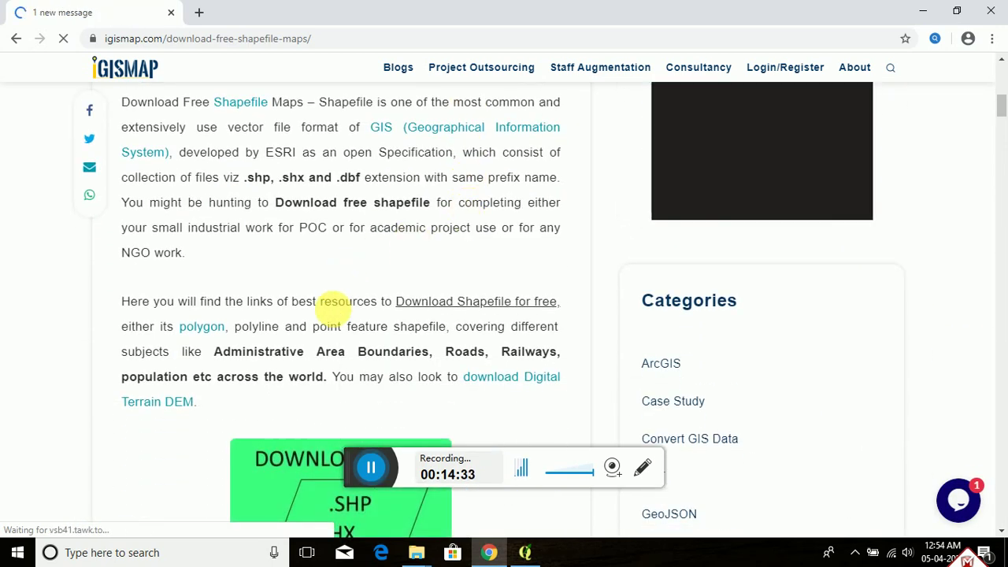
pyautogui.scroll(-8, 339, 309)
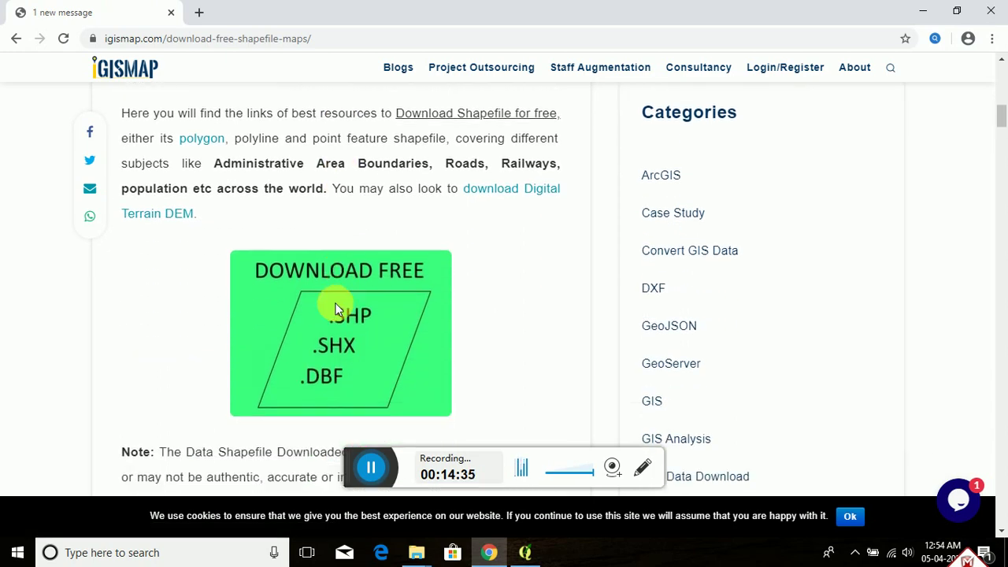
pyautogui.scroll(11, 335, 307)
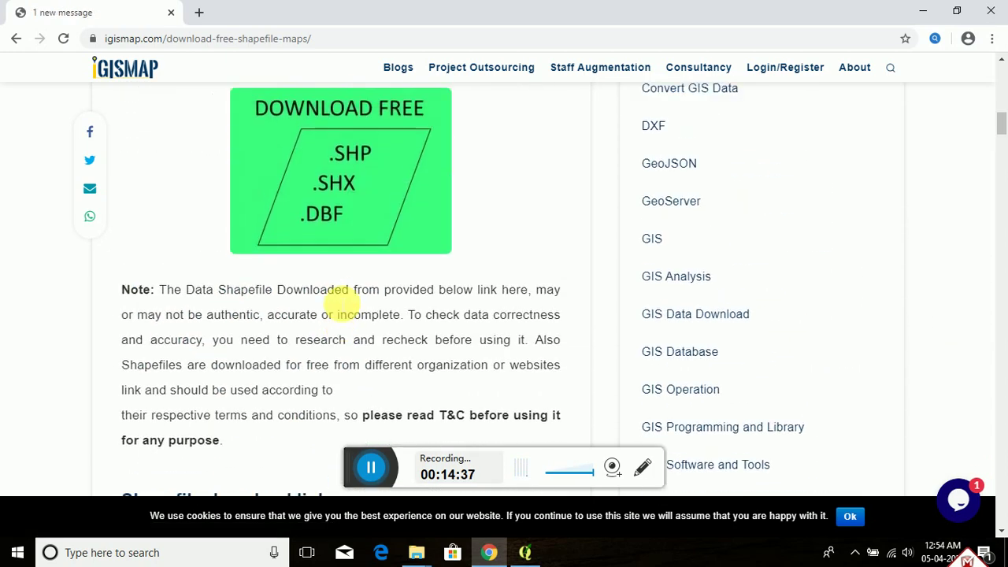
pyautogui.scroll(-10, 337, 303)
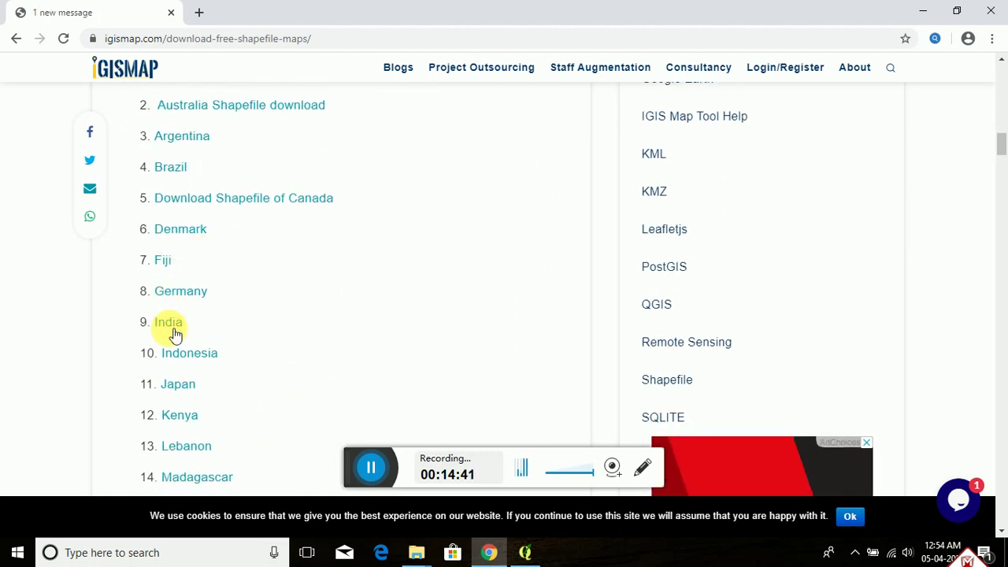
pyautogui.click(171, 325)
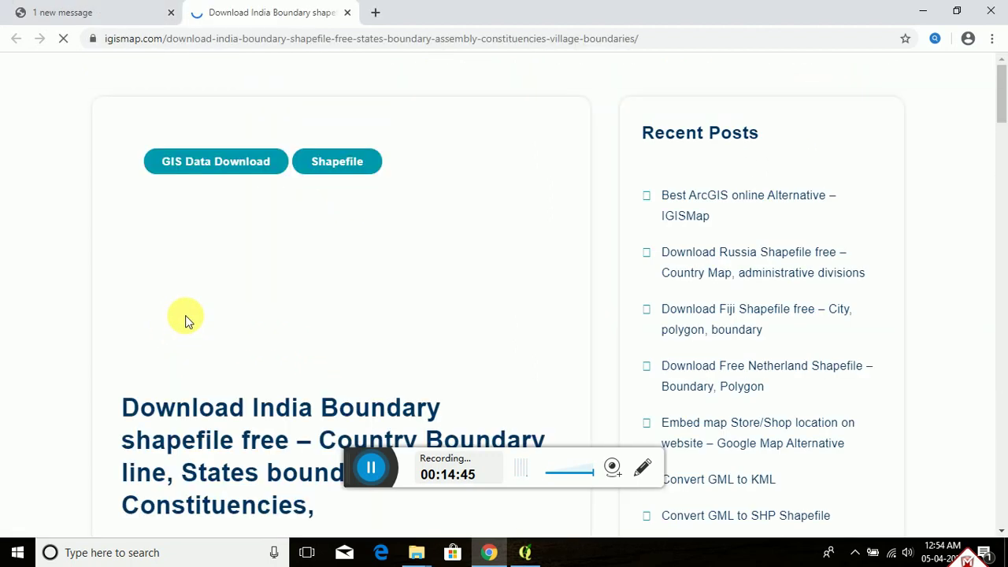
# Step: Scroll to the Indian States Boundary section and open the Indian states boundary shapefile map
pyautogui.scroll(-8, 331, 279)
pyautogui.scroll(-2, 336, 279)
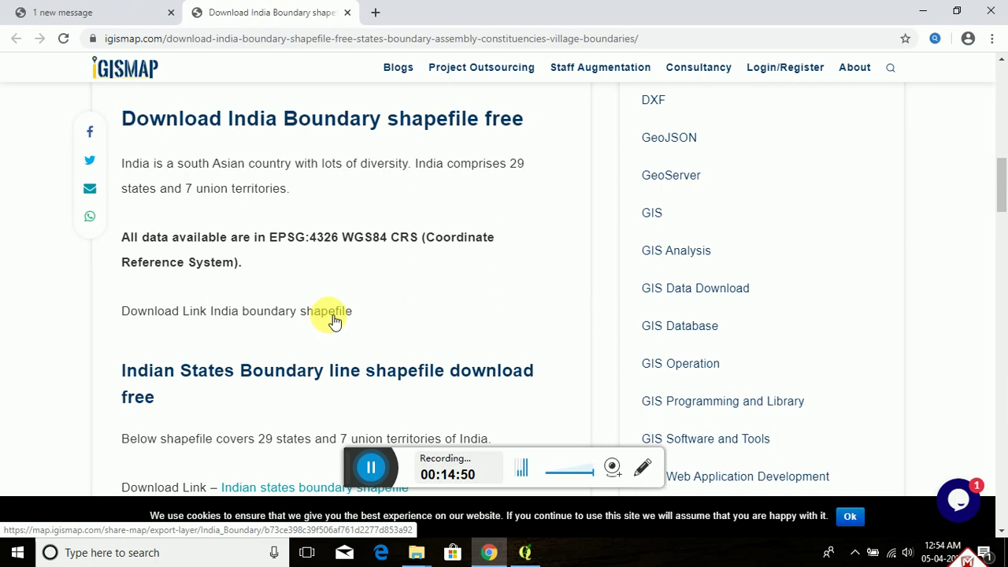
pyautogui.scroll(-3, 335, 315)
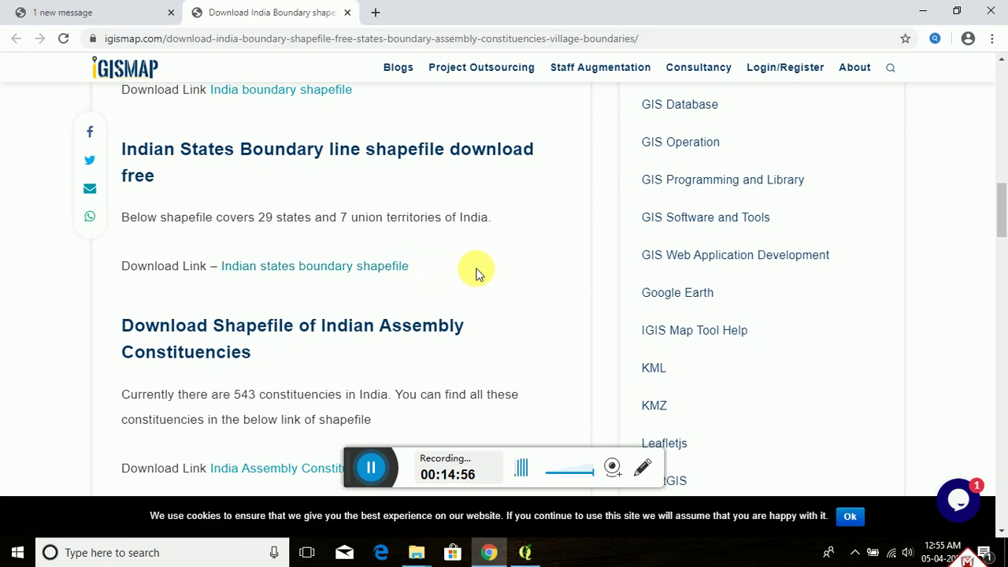
pyautogui.click(292, 268)
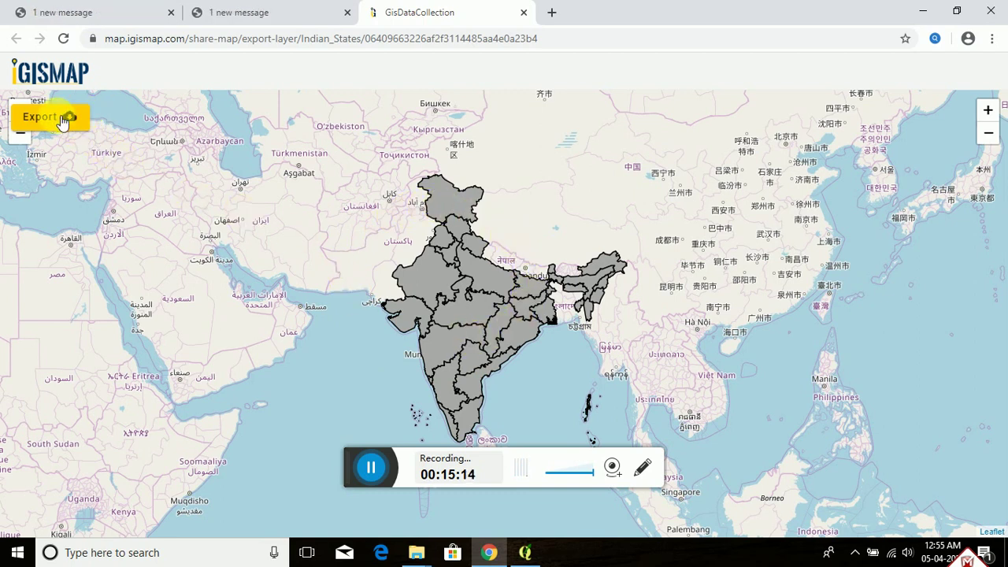
# Step: Open the Export Layer dialog for Indian_States and set the export type to SHP
pyautogui.click(372, 477)
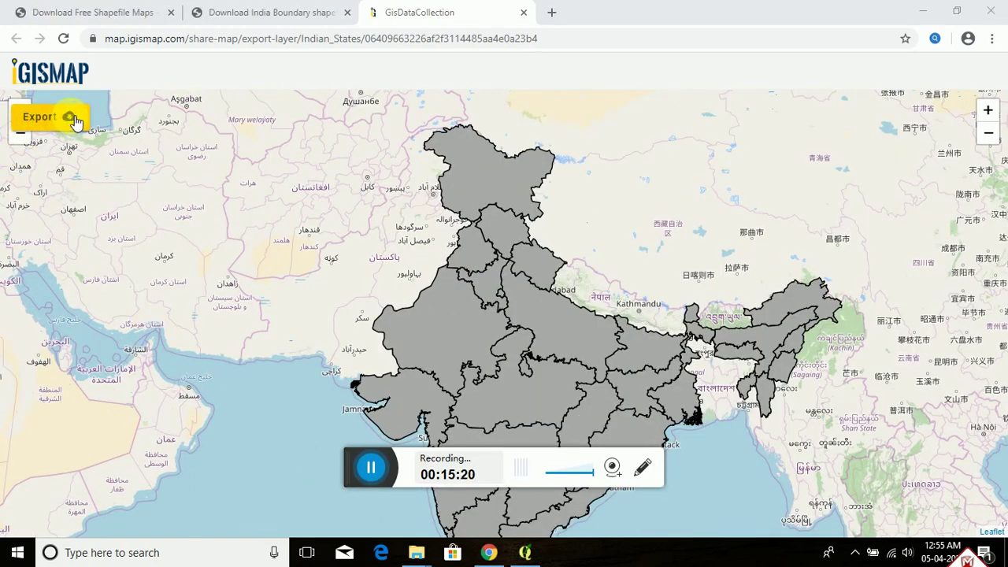
pyautogui.click(71, 118)
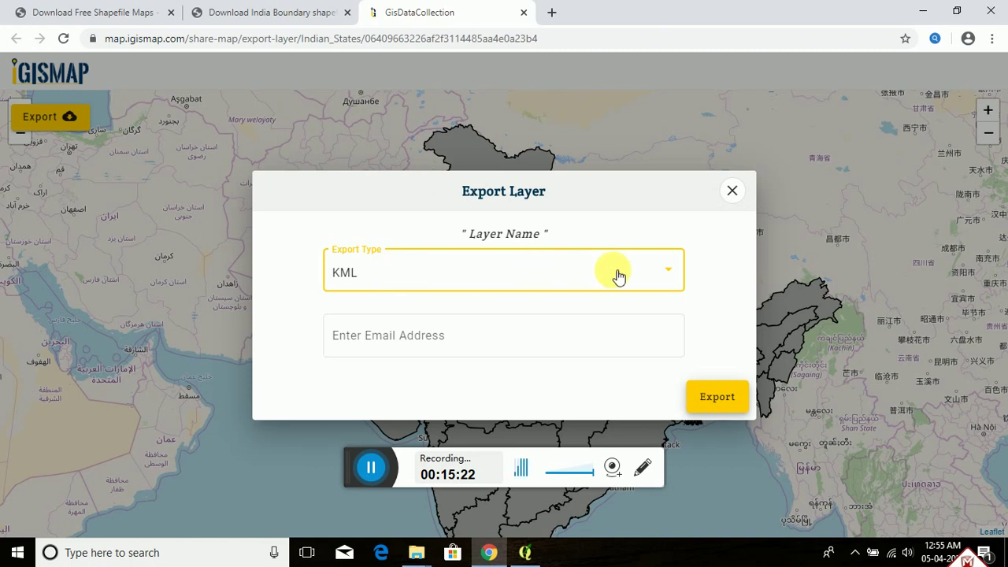
pyautogui.click(673, 276)
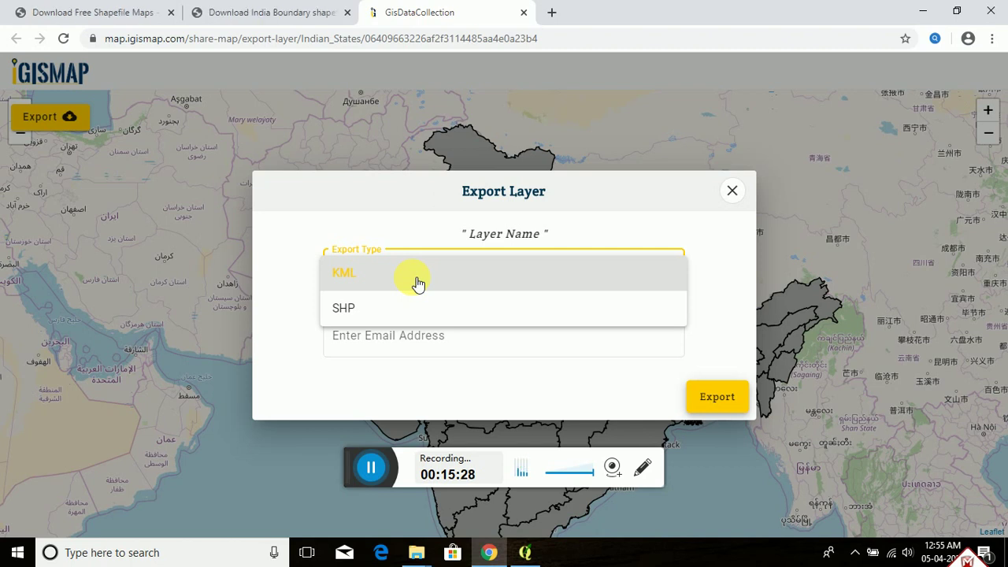
pyautogui.click(380, 310)
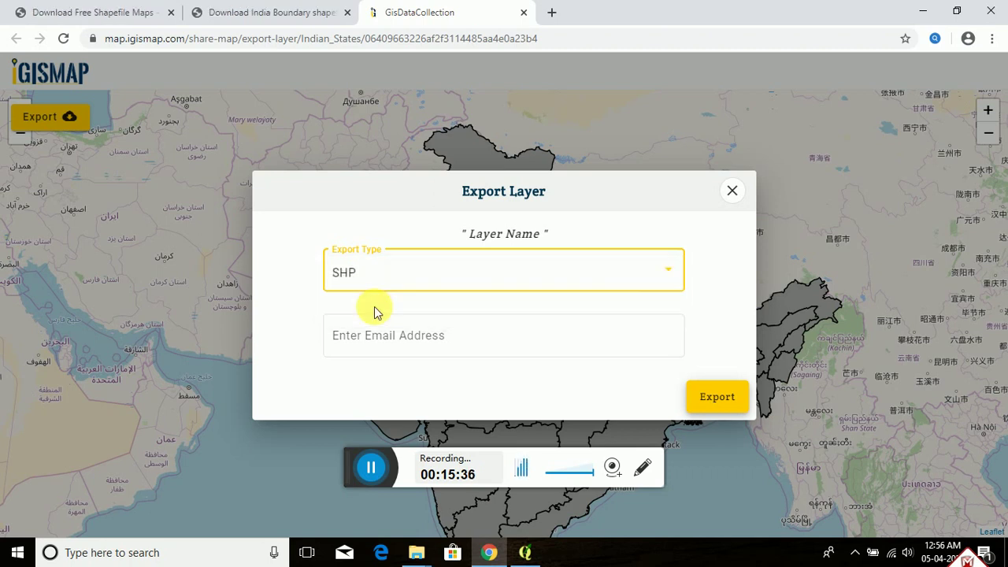
# Step: Fill in the recipient's e-mail address in the Enter Email Address field
pyautogui.click(383, 333)
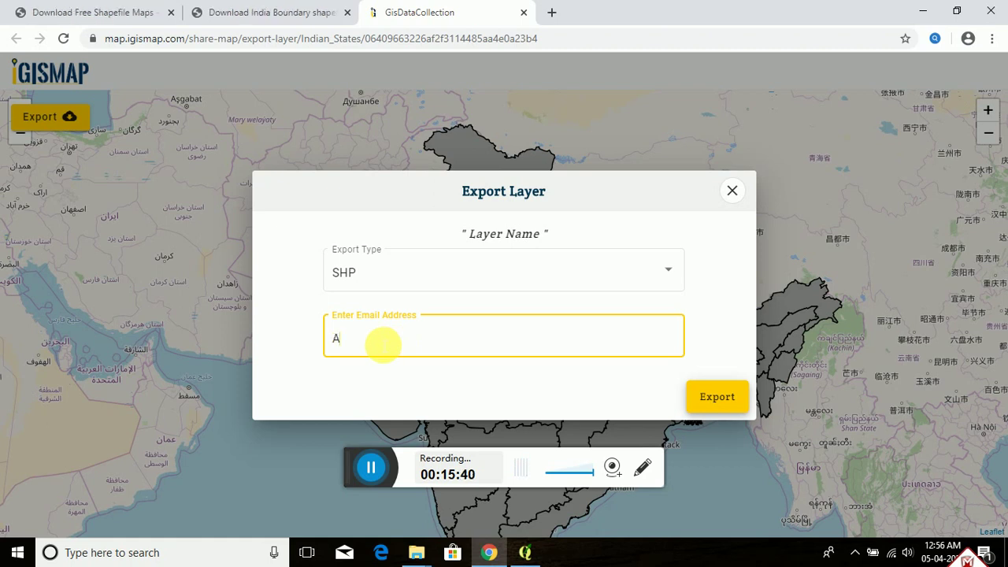
pyautogui.press('BackSpace')
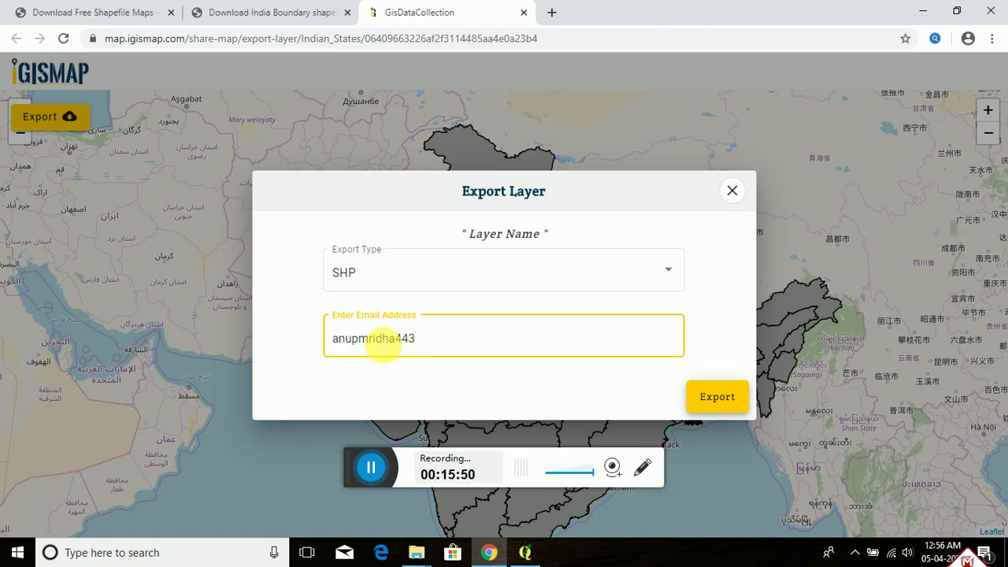
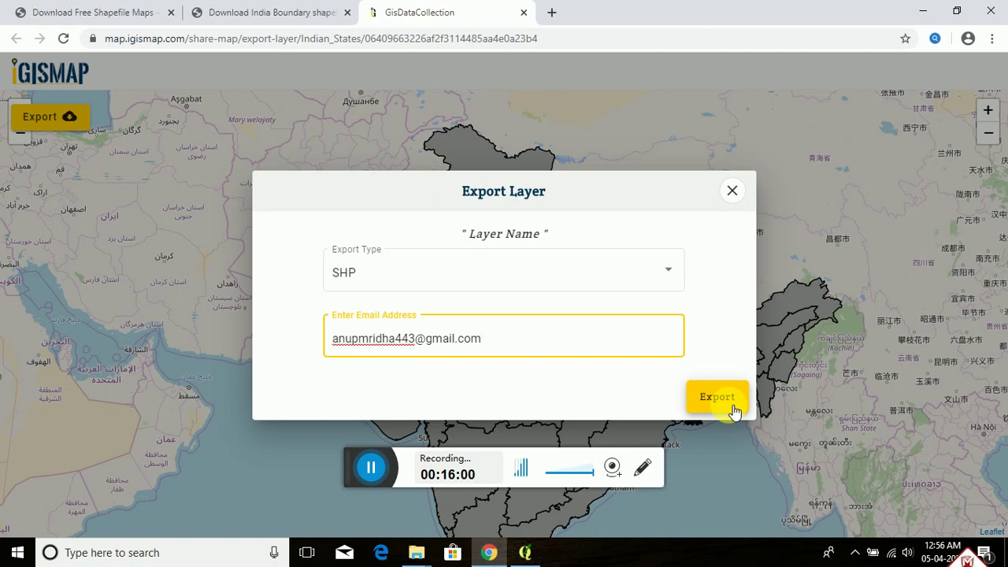
# Step: Submit the SHP export request for e-mail delivery, then close the Chrome tabs to return to QGIS
pyautogui.click(732, 408)
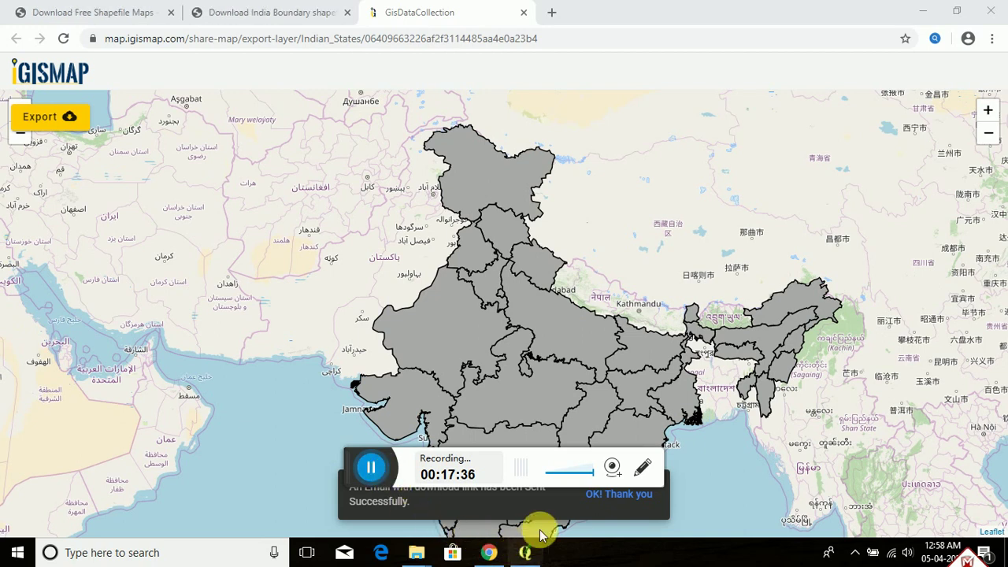
pyautogui.click(524, 12)
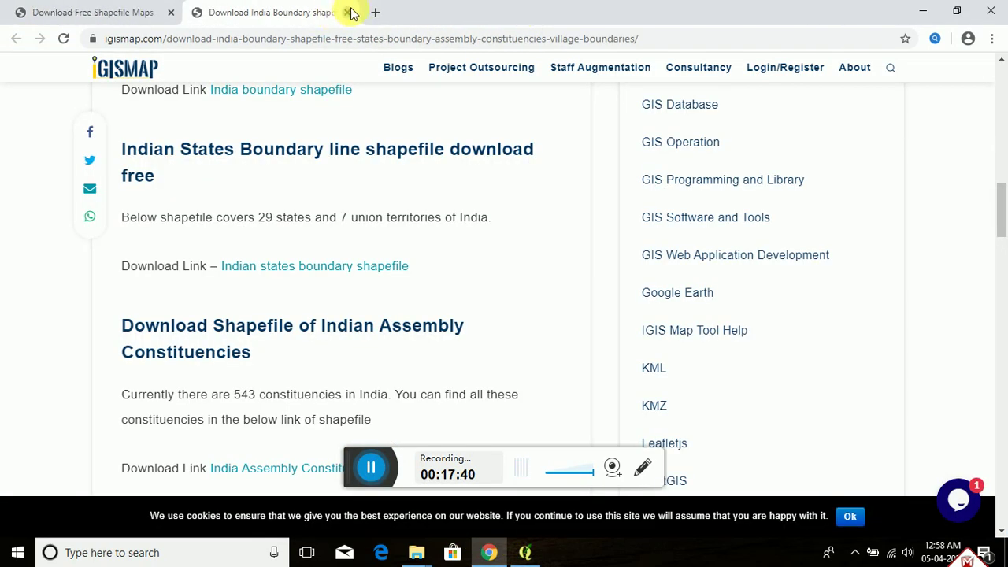
pyautogui.click(347, 13)
pyautogui.click(170, 13)
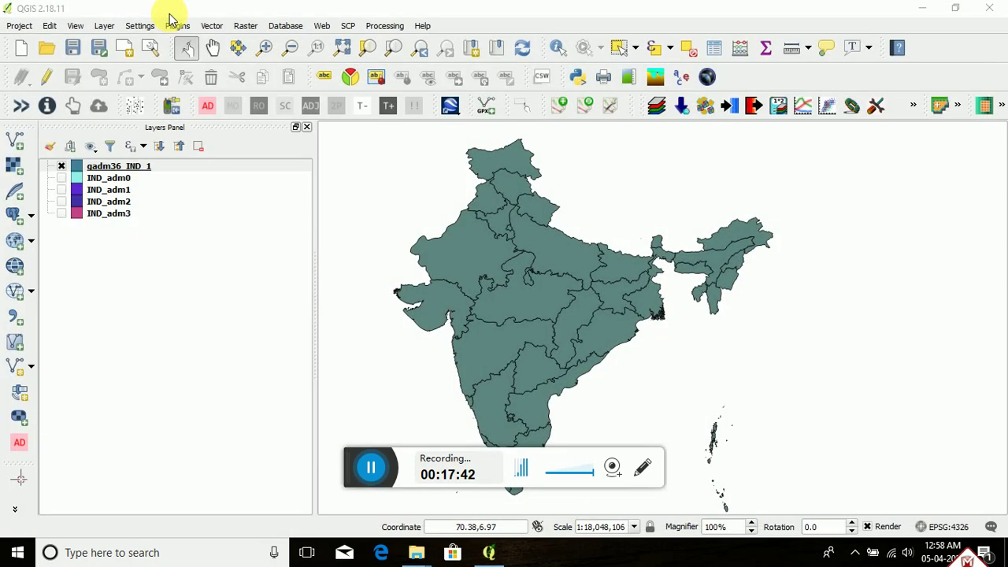
pyautogui.click(990, 12)
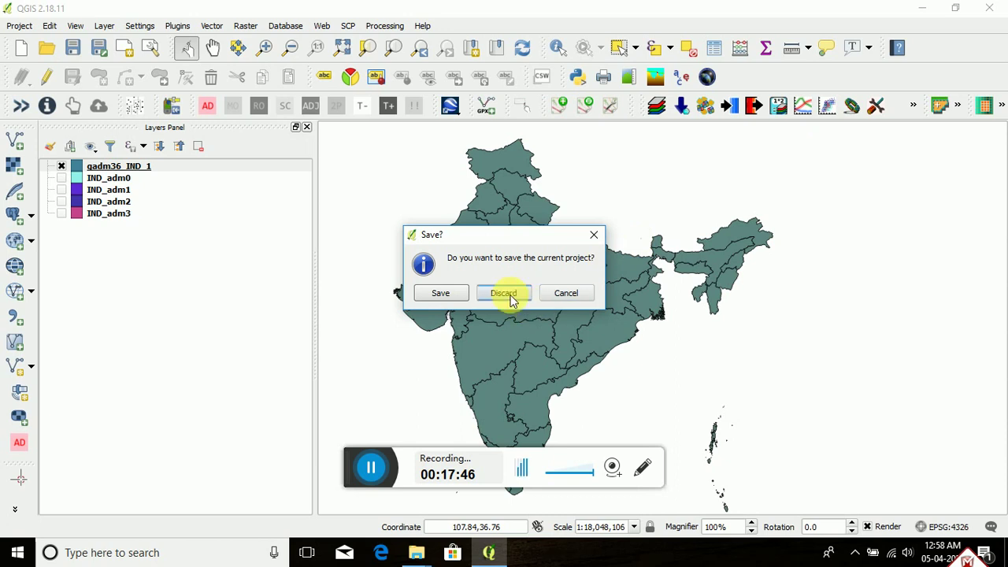
pyautogui.click(511, 292)
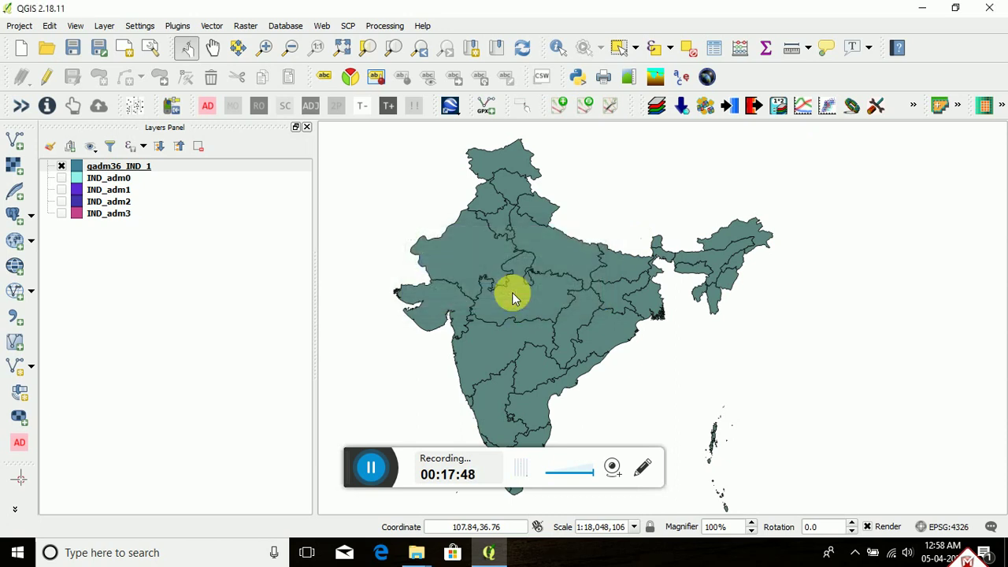